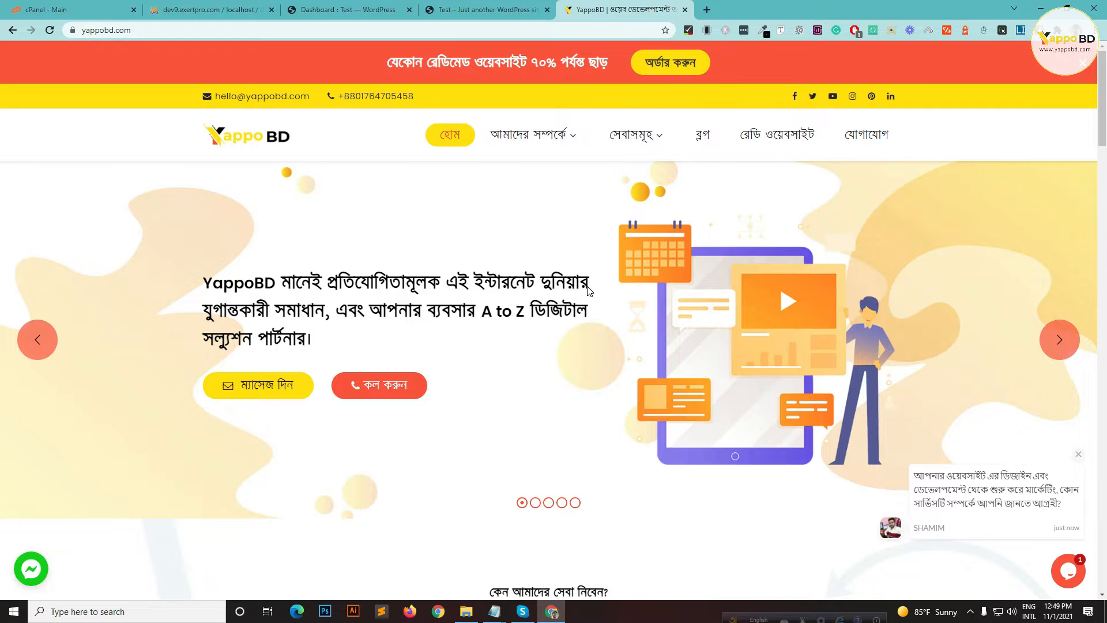
Switch to the Test site's WordPress dashboard and look over its overview boxes
scroll(594, 288, up, 6)
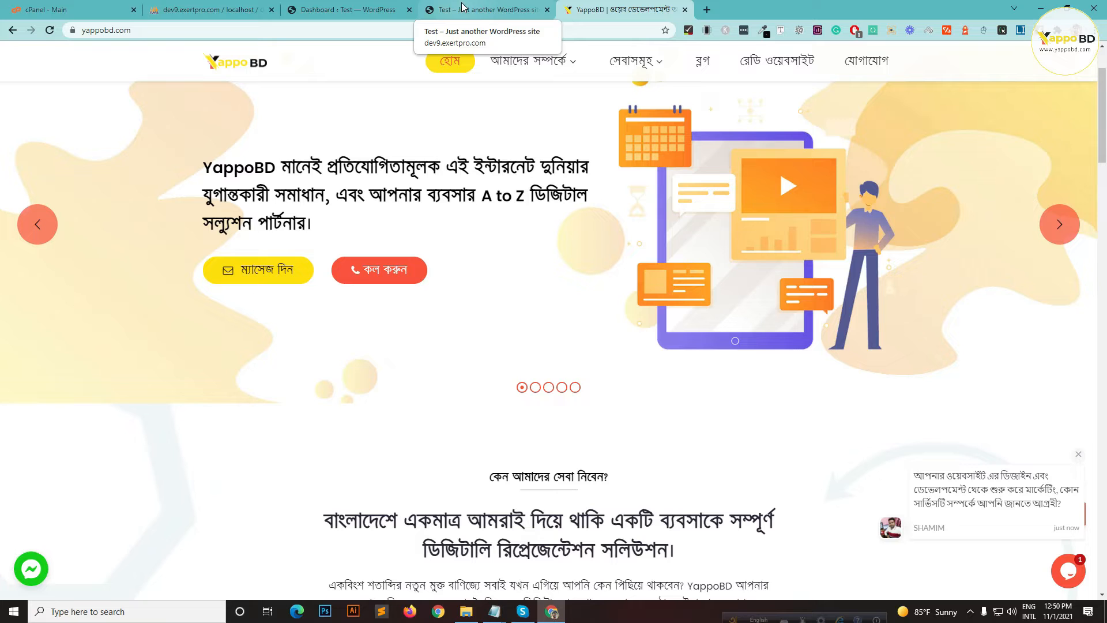
click(344, 8)
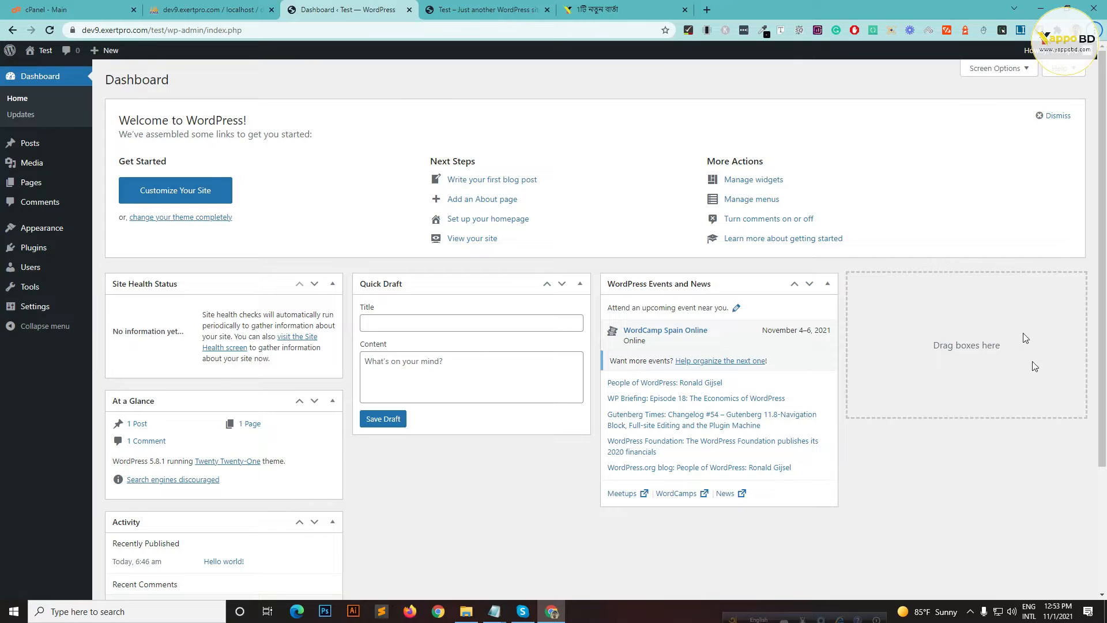
scroll(404, 310, down, 3)
scroll(376, 310, up, 3)
scroll(514, 382, down, 3)
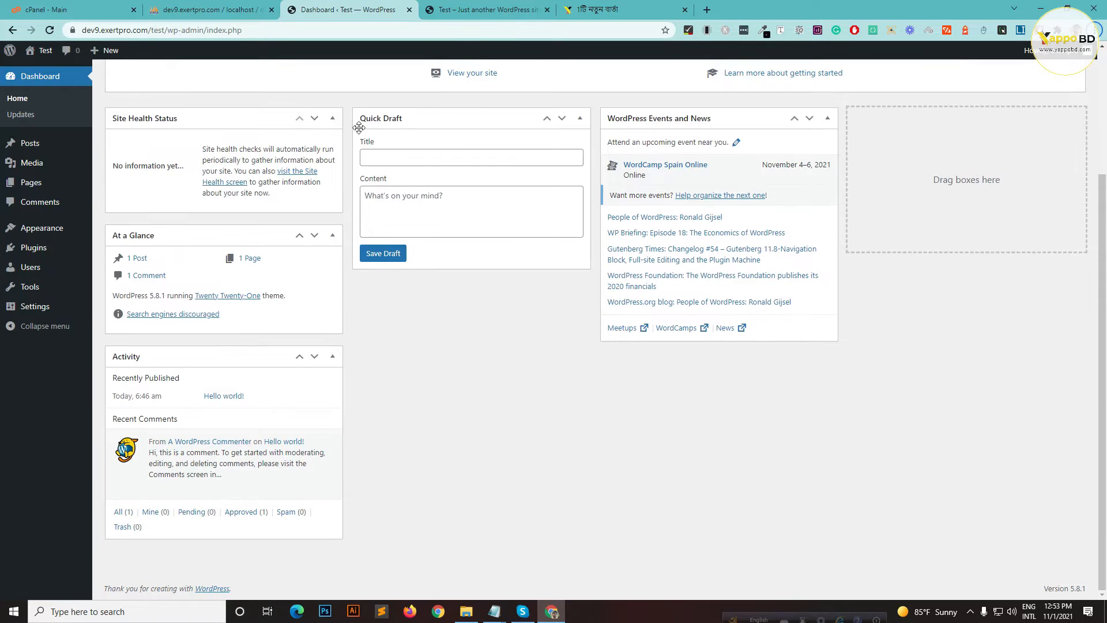
Open the Test site's front end in a new browser tab and compare the public page with the admin dashboard
middle_click(38, 51)
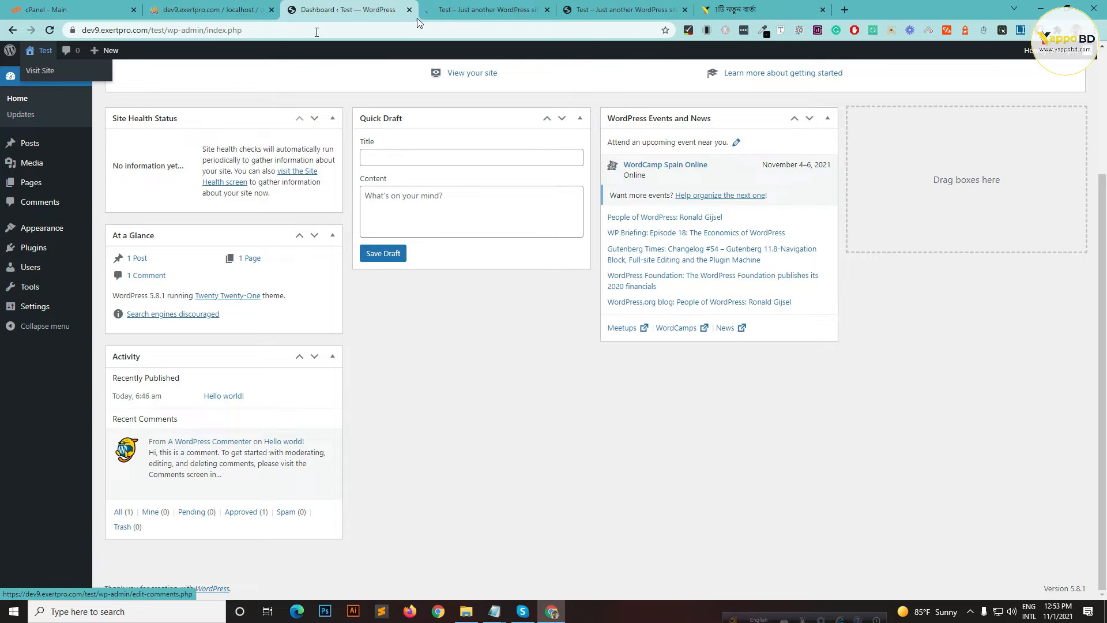
click(504, 7)
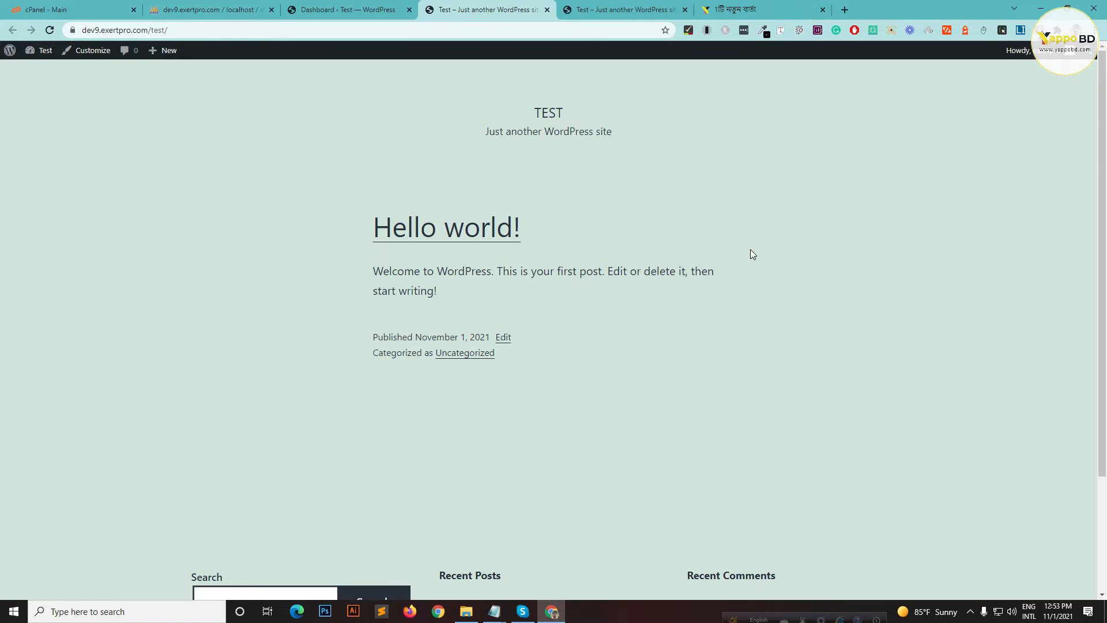
scroll(755, 251, down, 3)
scroll(767, 220, up, 3)
click(375, 9)
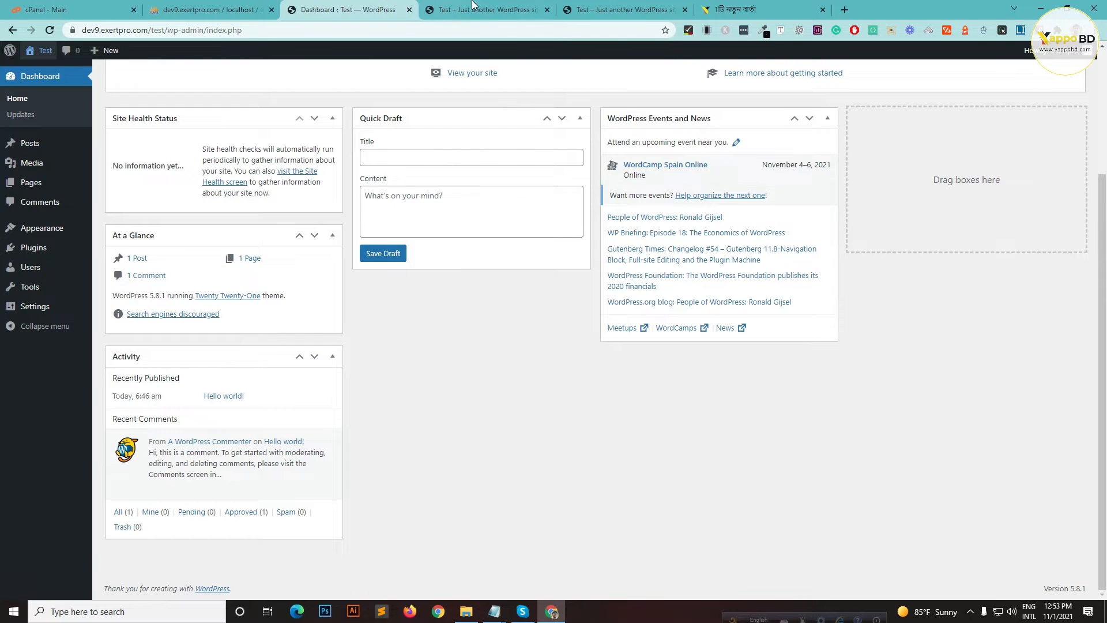
click(476, 8)
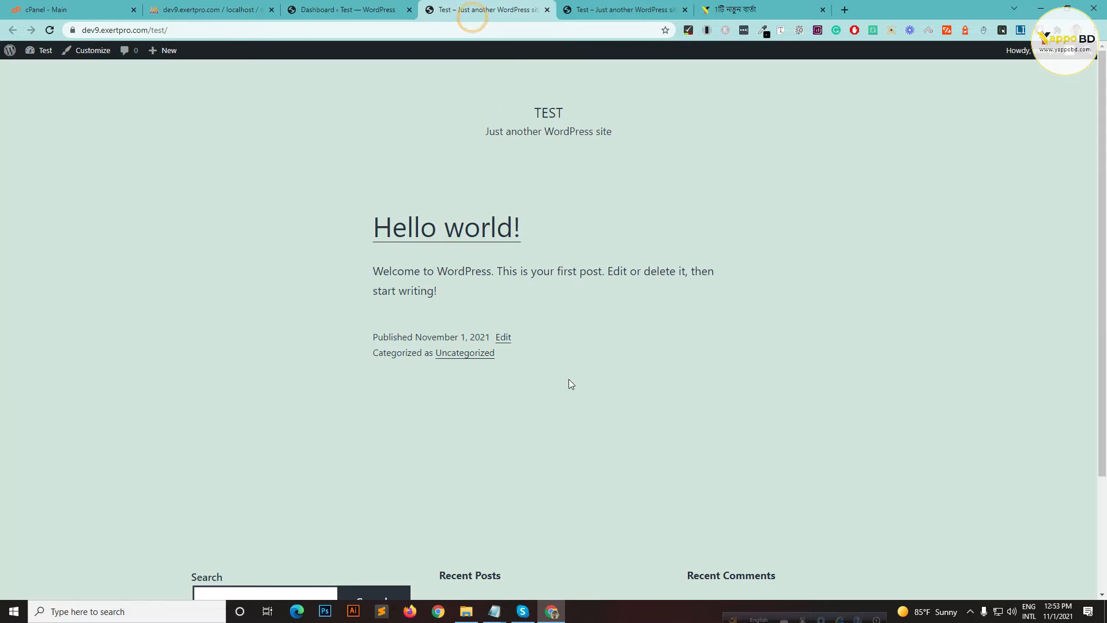
click(389, 8)
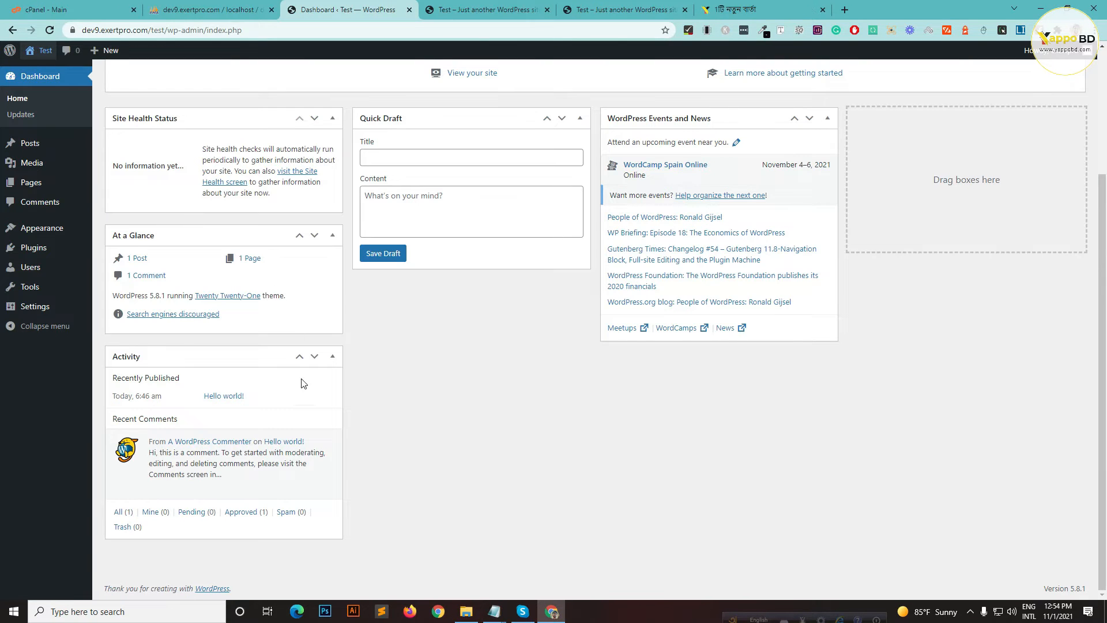
scroll(301, 383, up, 3)
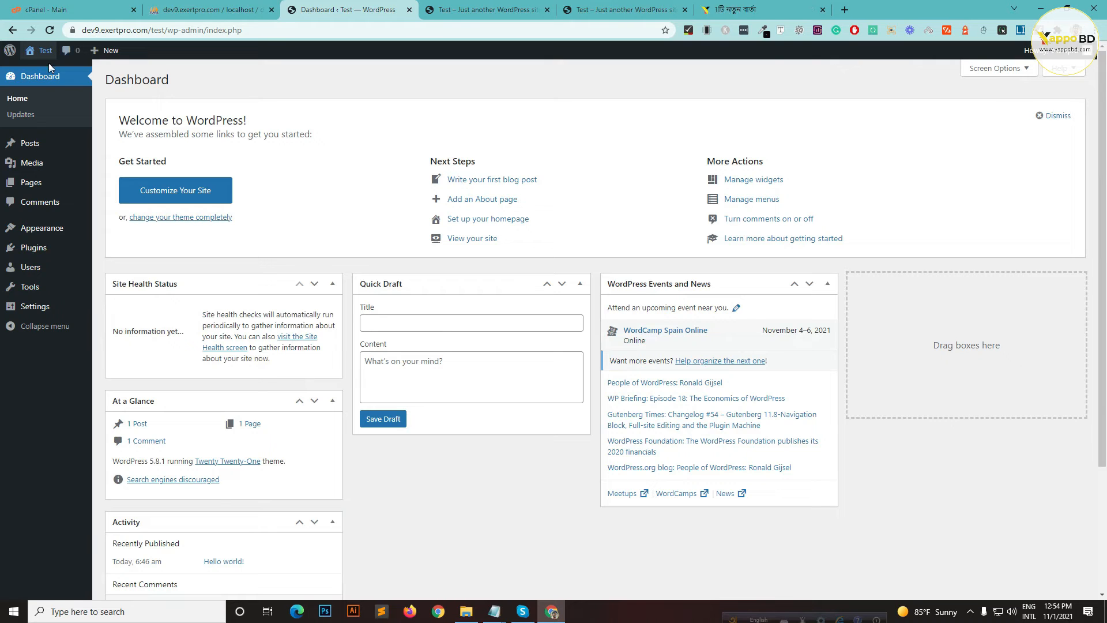
Open the WordPress Updates page and check the update status of the plugins
click(18, 100)
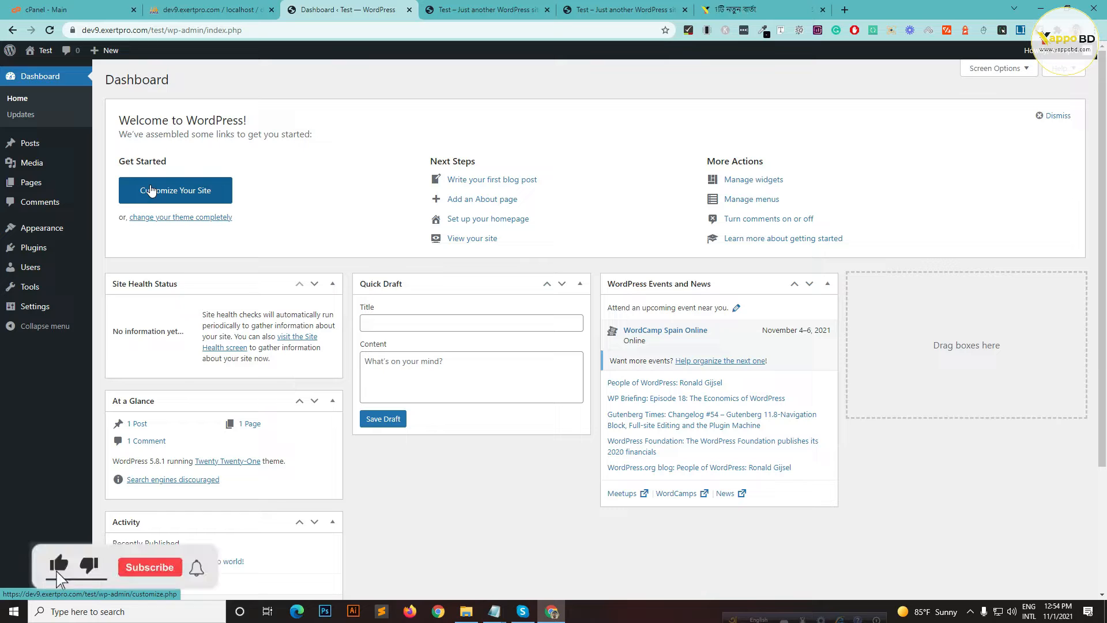
click(29, 116)
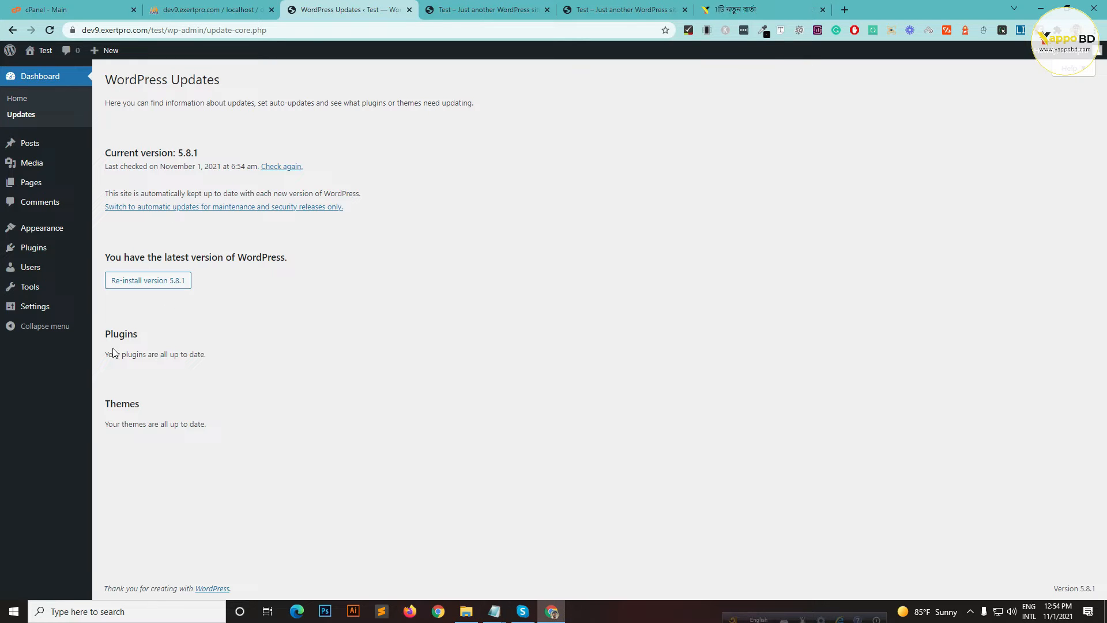
drag(104, 362, 285, 353)
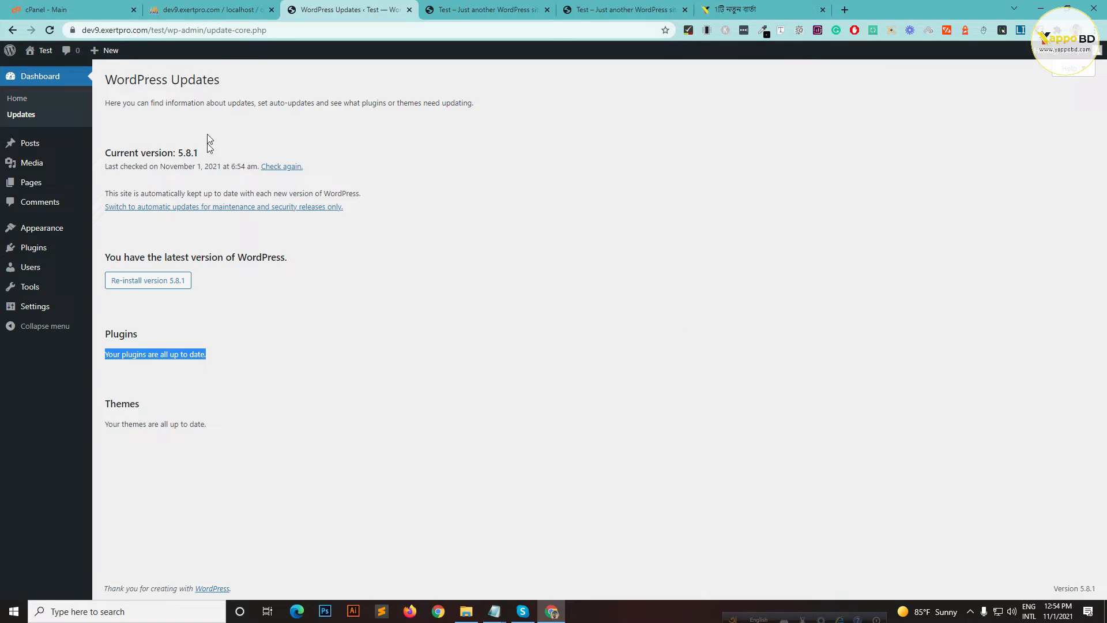
Show the list of all pages and inspect the status options in the Privacy Policy page's Quick Edit form
mouse_move(39, 148)
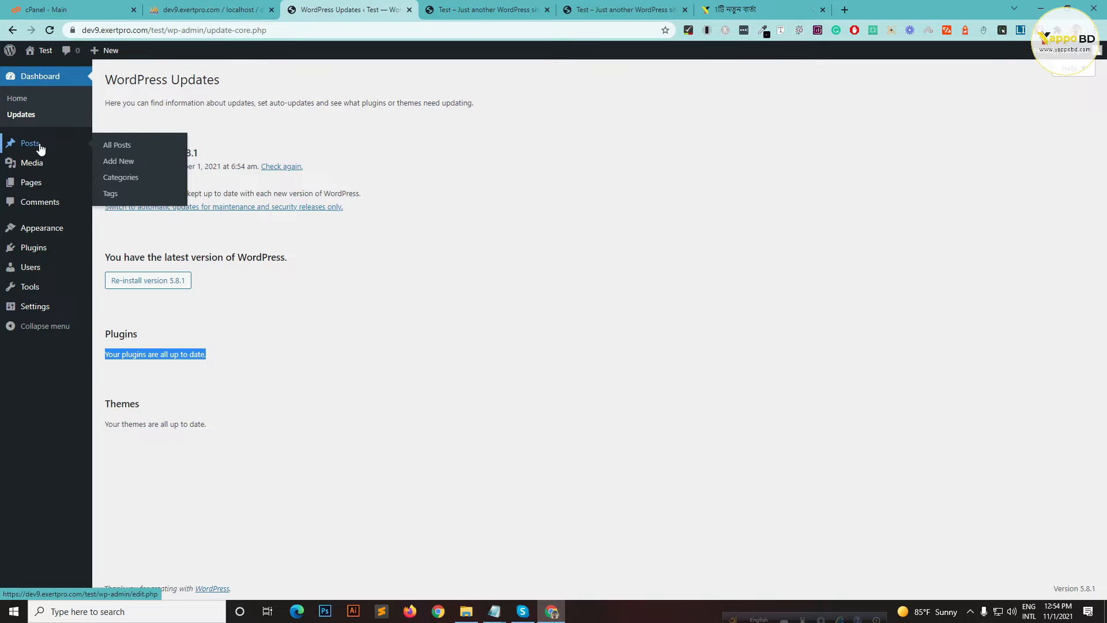
mouse_move(31, 168)
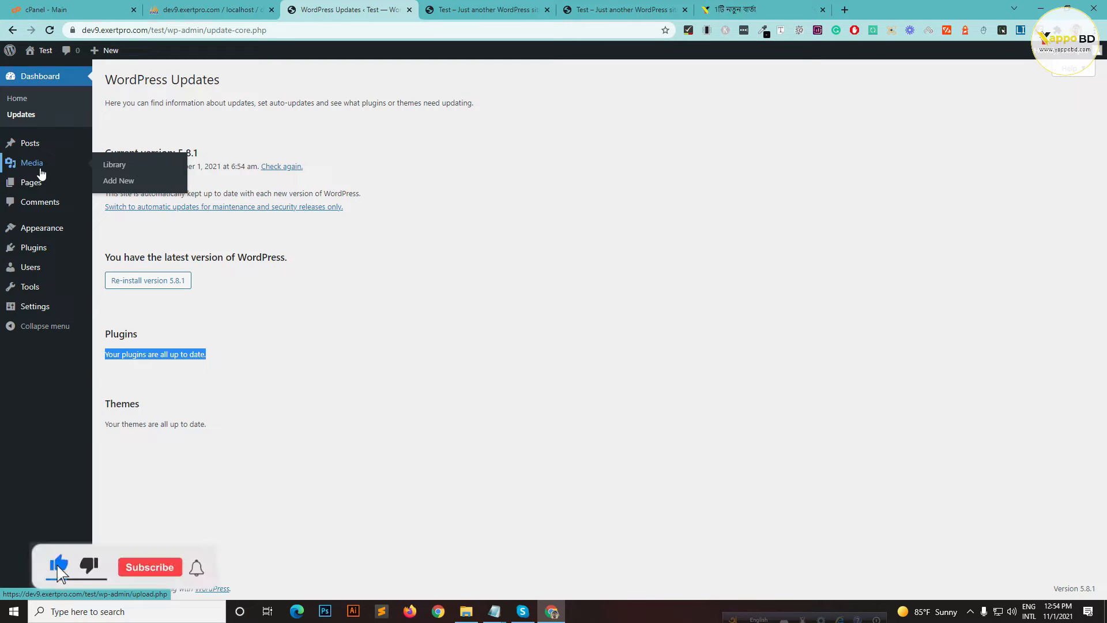
click(35, 181)
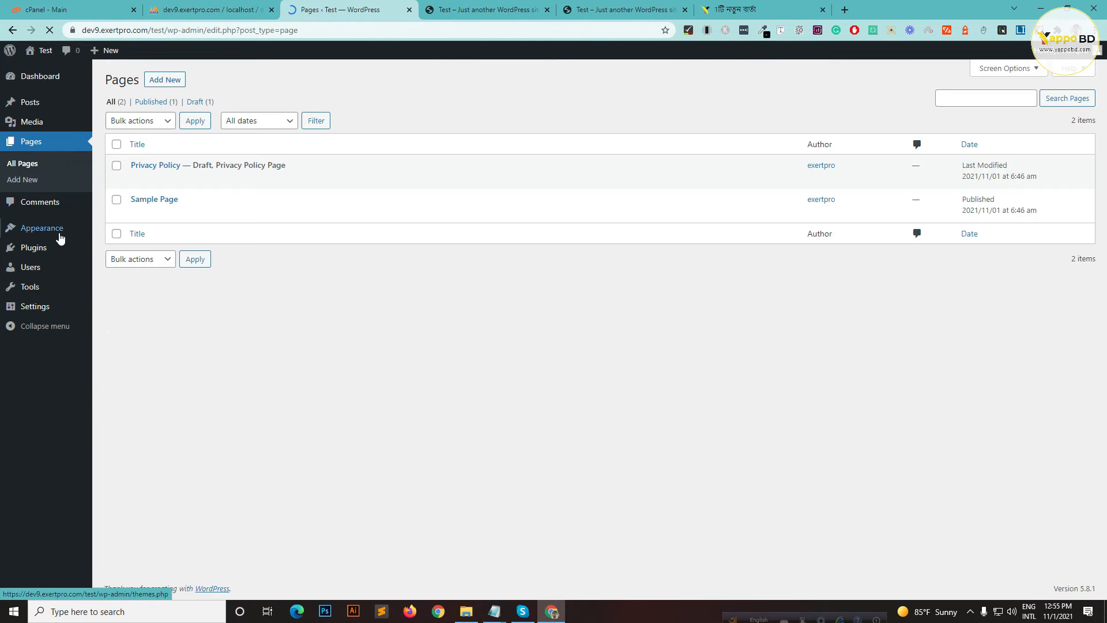
mouse_move(60, 238)
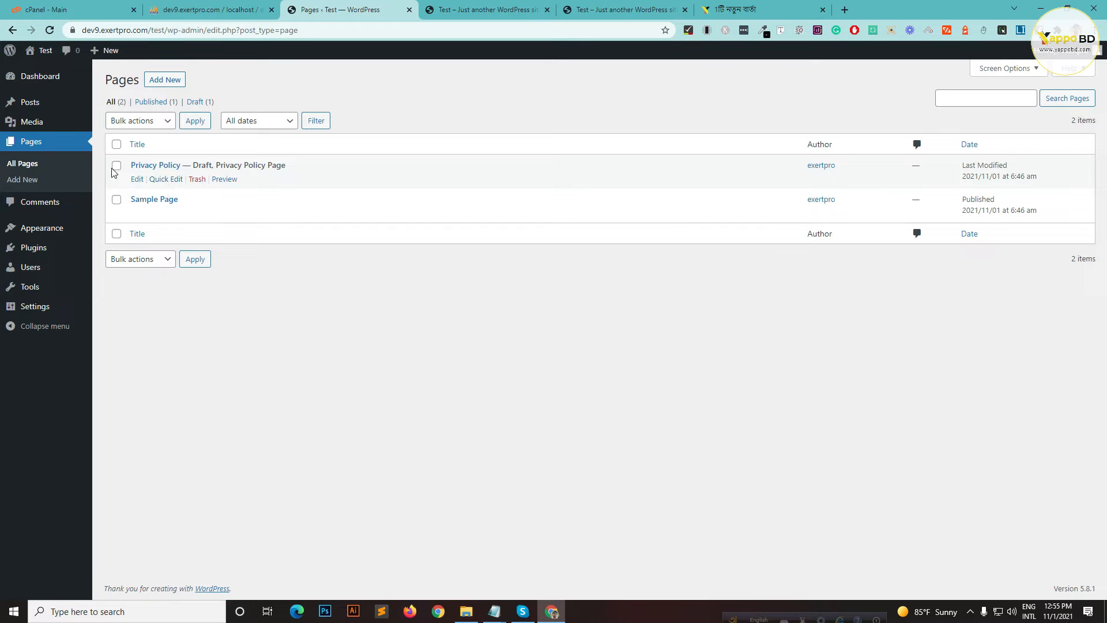
click(166, 180)
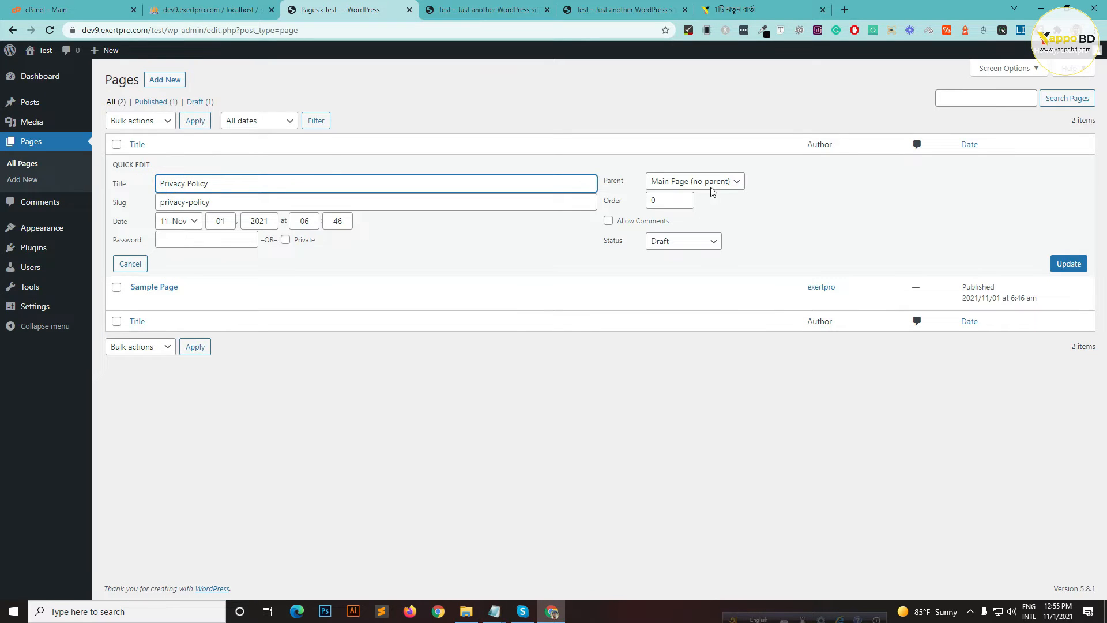
click(700, 243)
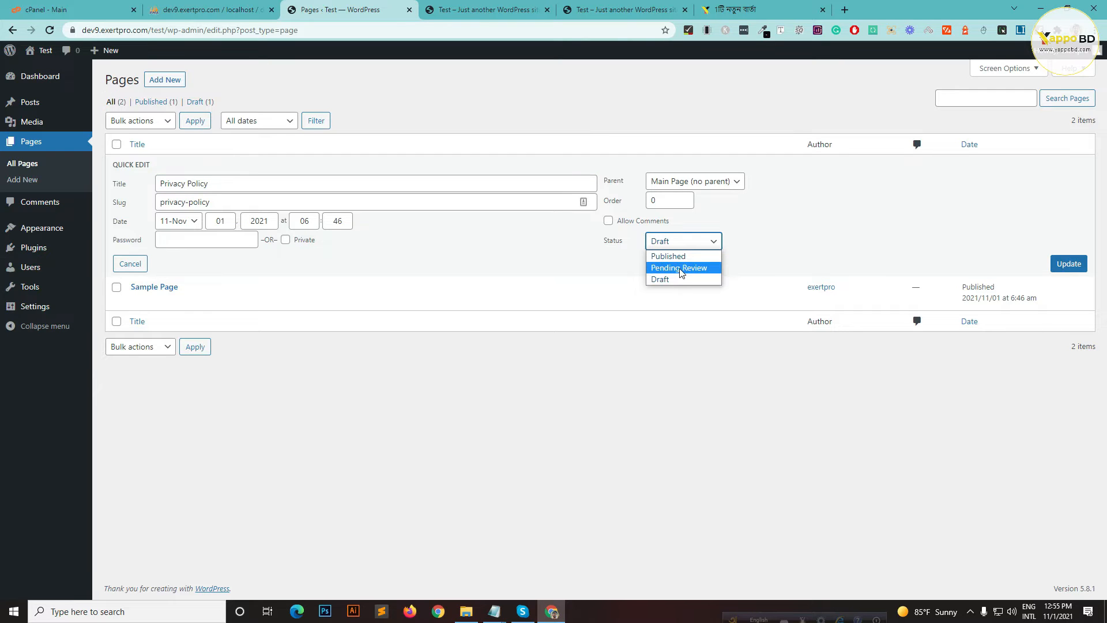
click(680, 241)
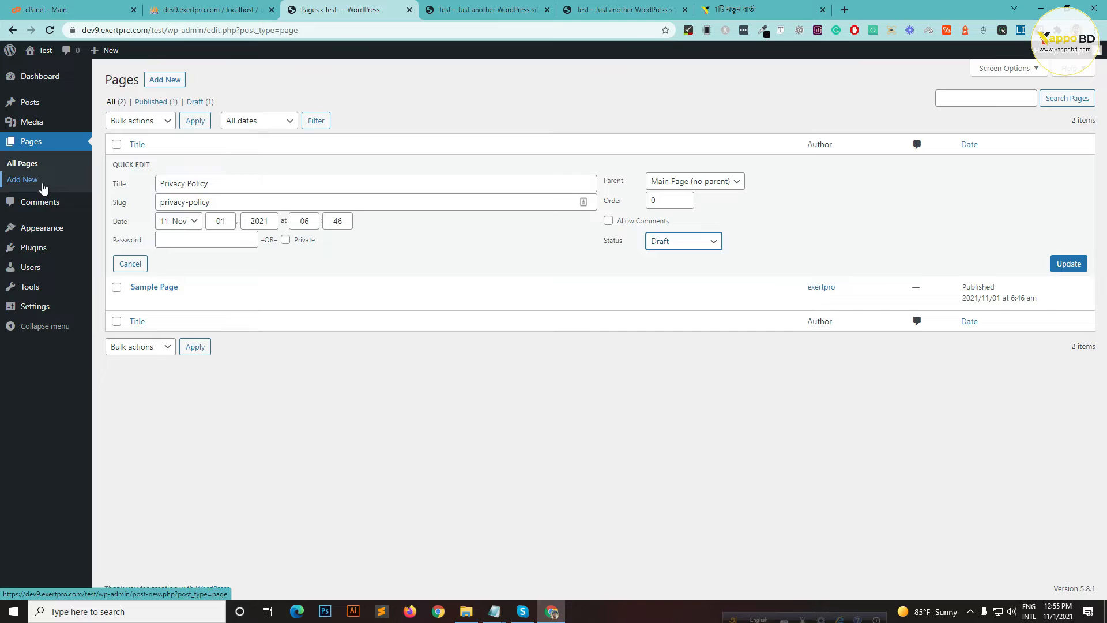
Review the site's comments list and the installed themes
click(38, 211)
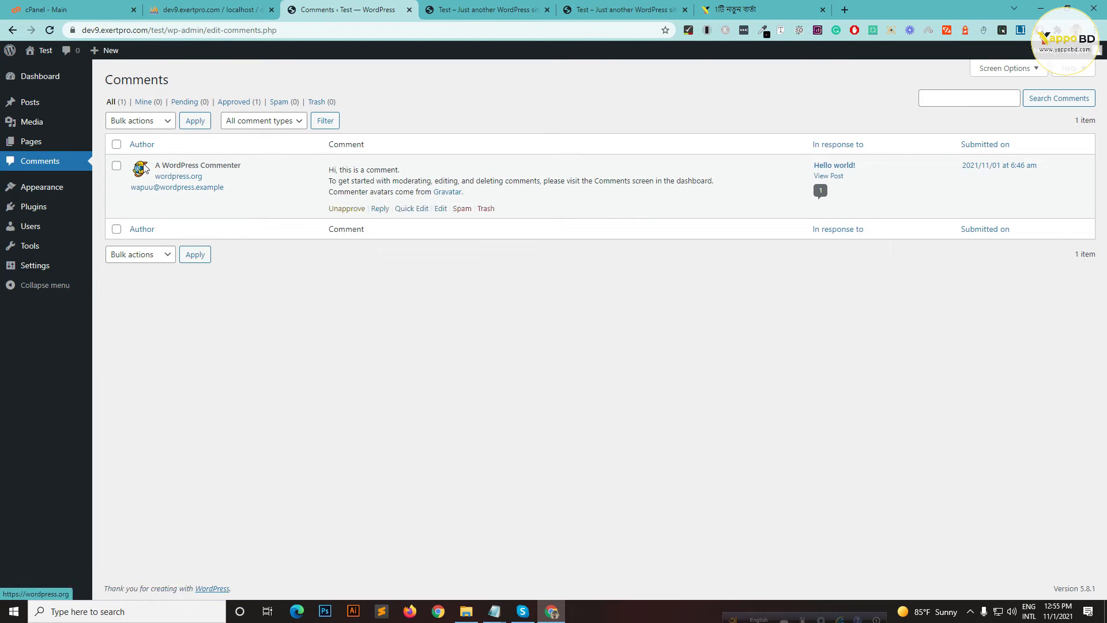
click(38, 191)
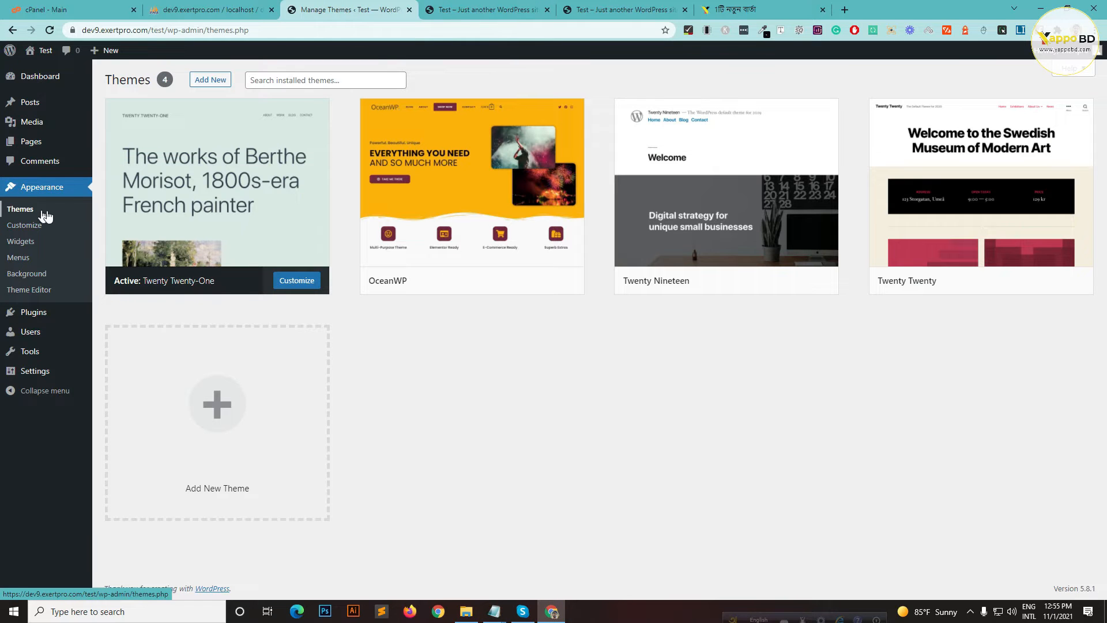
Open the widget editor and examine the Footer and Inactive widgets areas
click(31, 244)
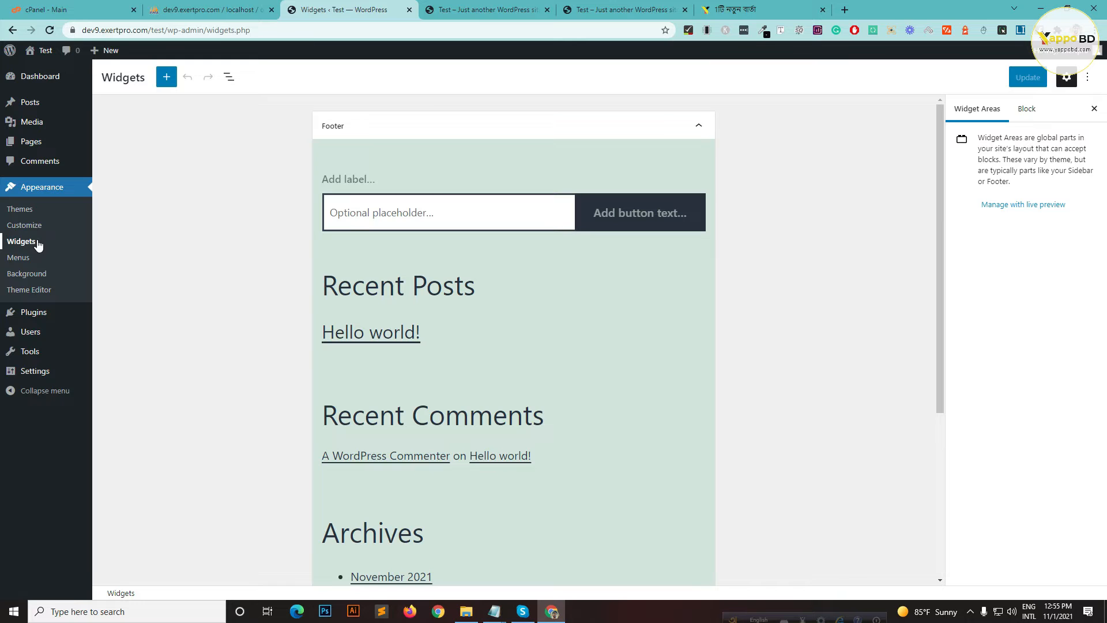
scroll(403, 210, down, 1)
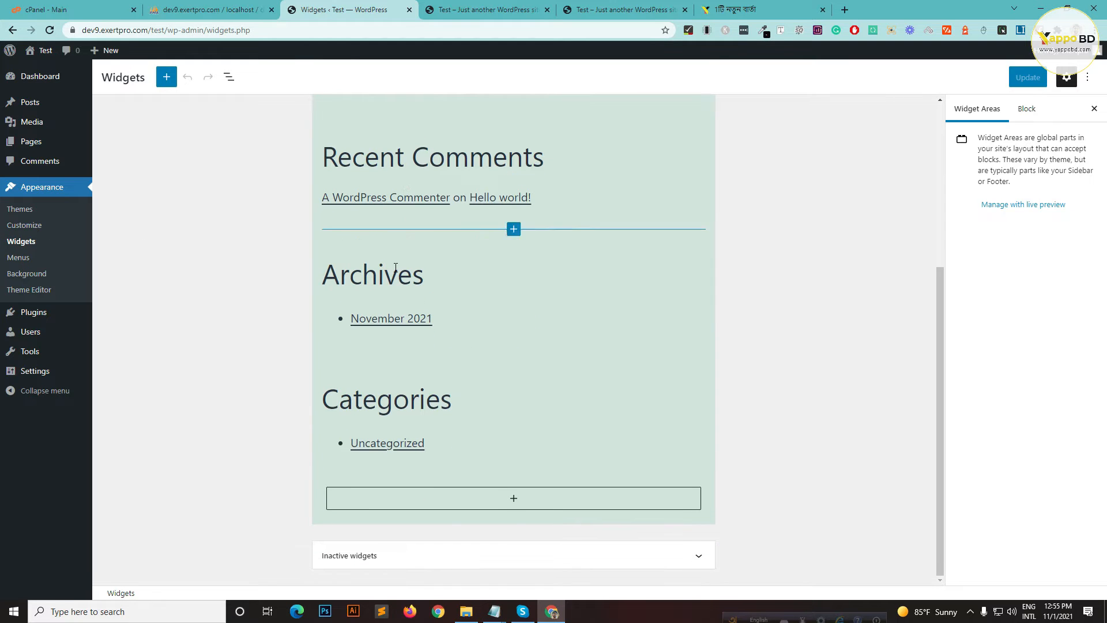
click(500, 564)
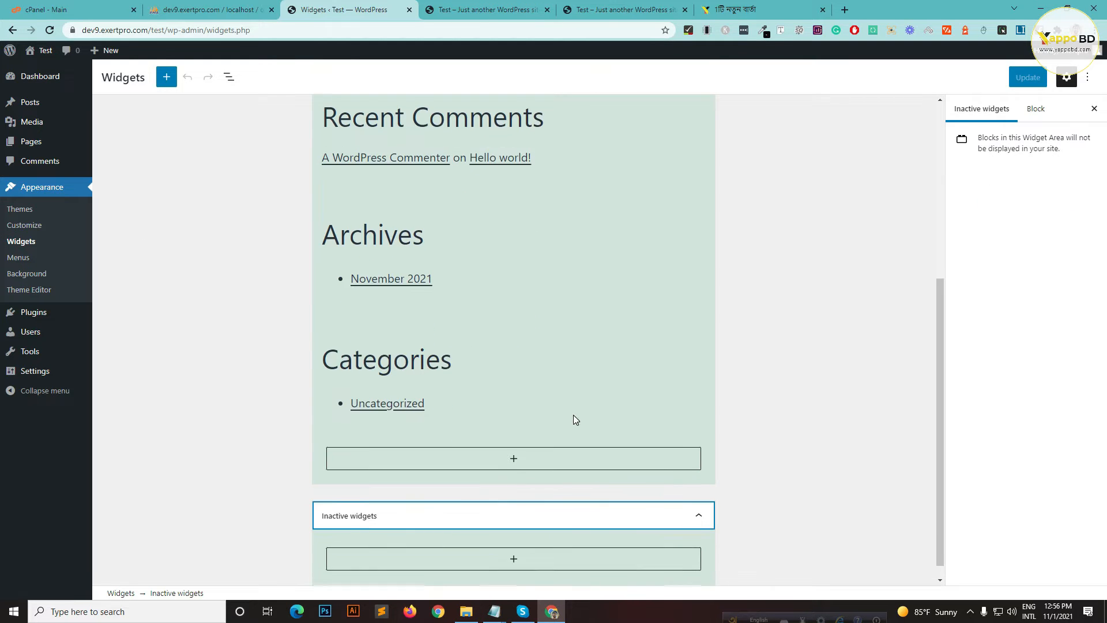
scroll(490, 300, up, 5)
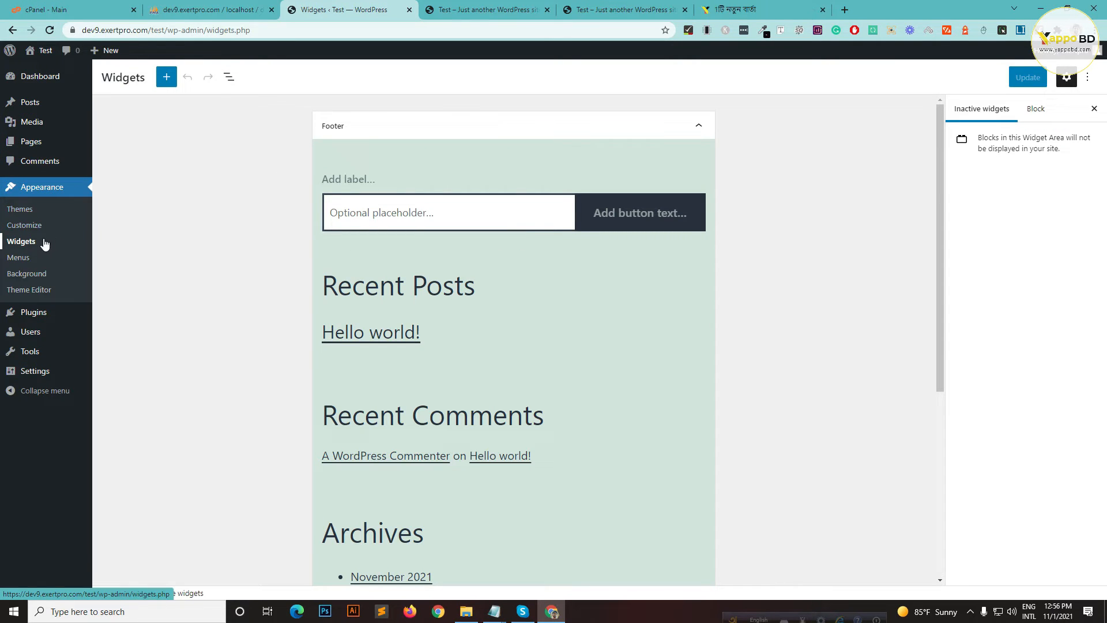
scroll(524, 191, down, 3)
scroll(524, 191, up, 5)
scroll(640, 186, down, 5)
scroll(655, 222, up, 5)
Collapse the Footer area and add a Latest Posts block to the Inactive widgets area
click(699, 129)
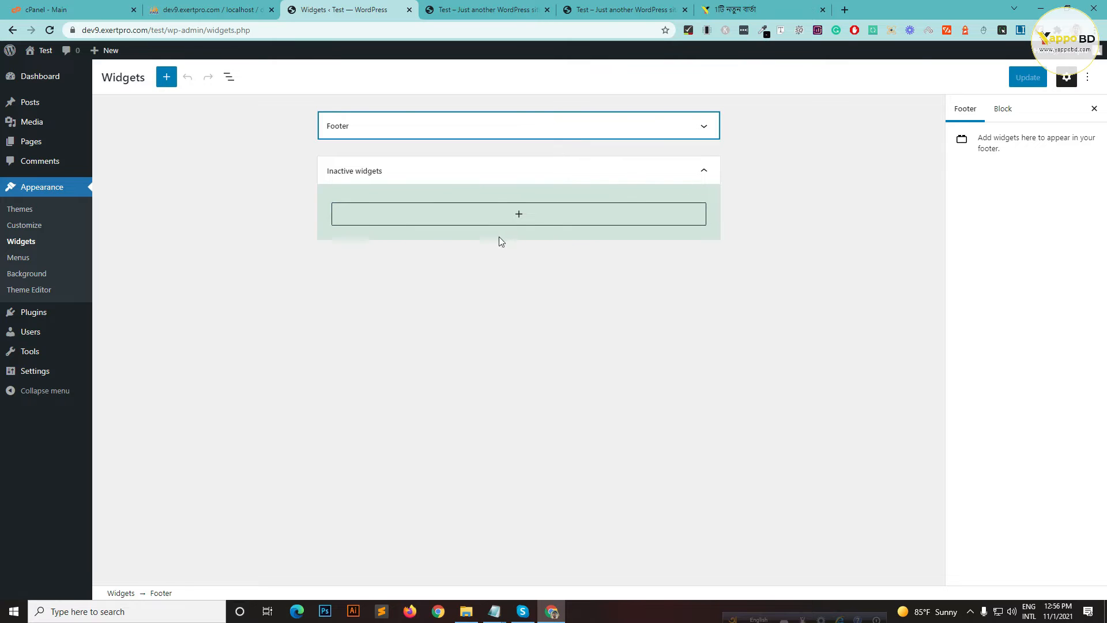
click(515, 219)
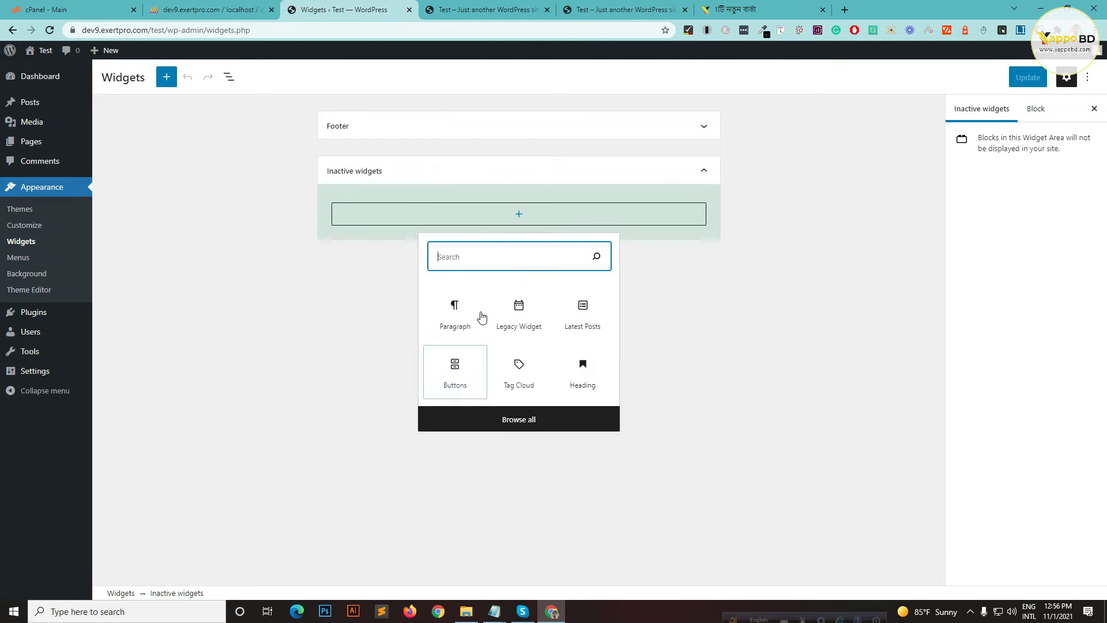
click(583, 318)
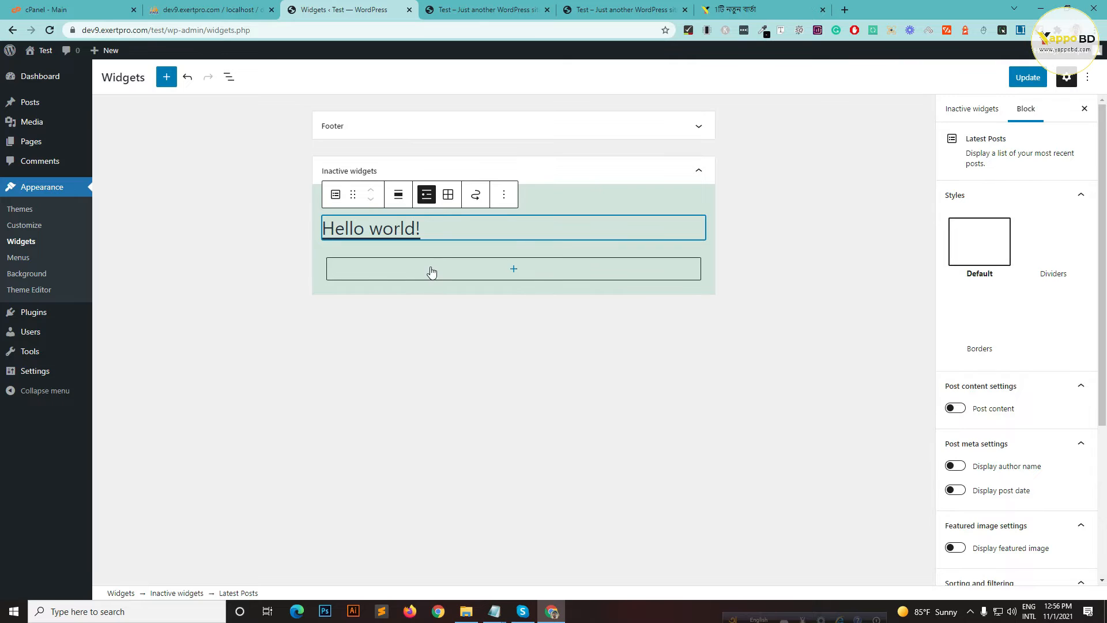
click(527, 271)
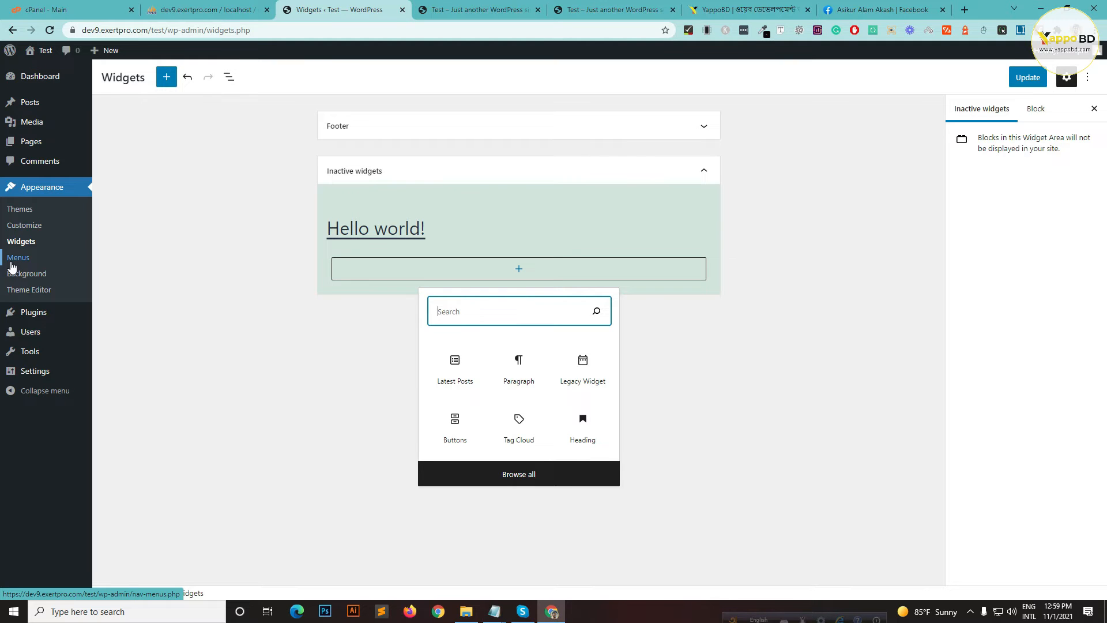
Leave the widget editor without saving and open the image selector for the site's background image
click(38, 276)
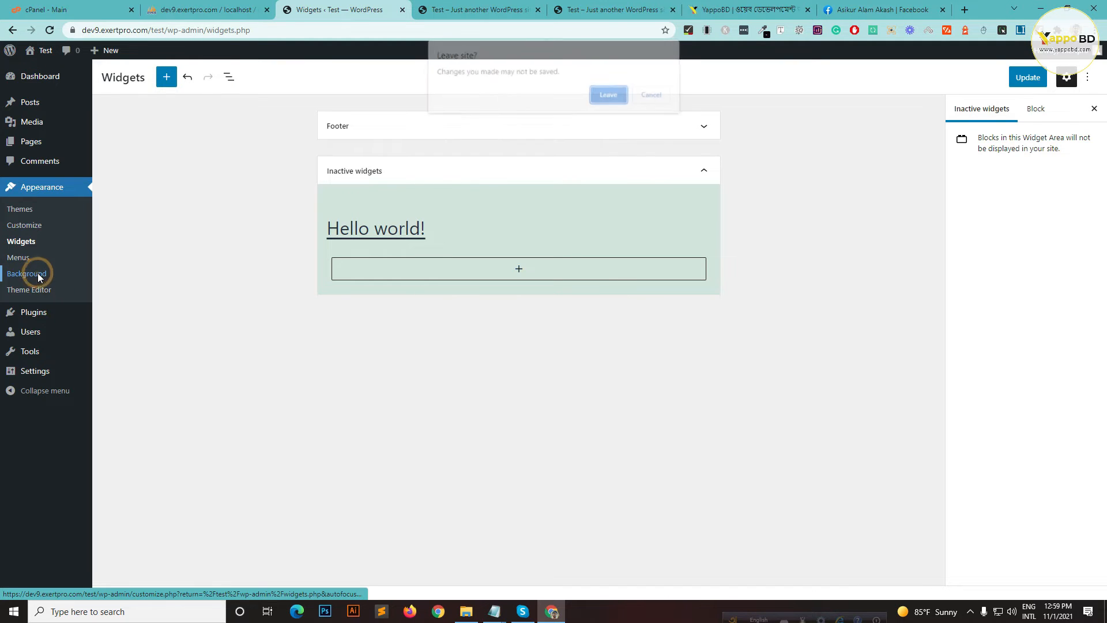
click(606, 97)
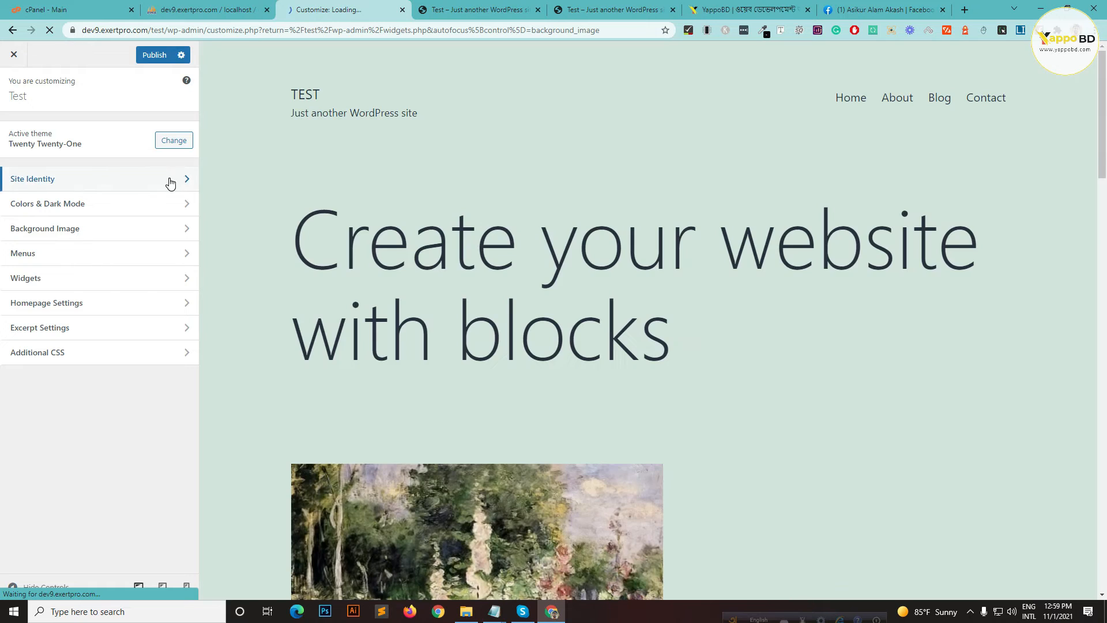
click(106, 148)
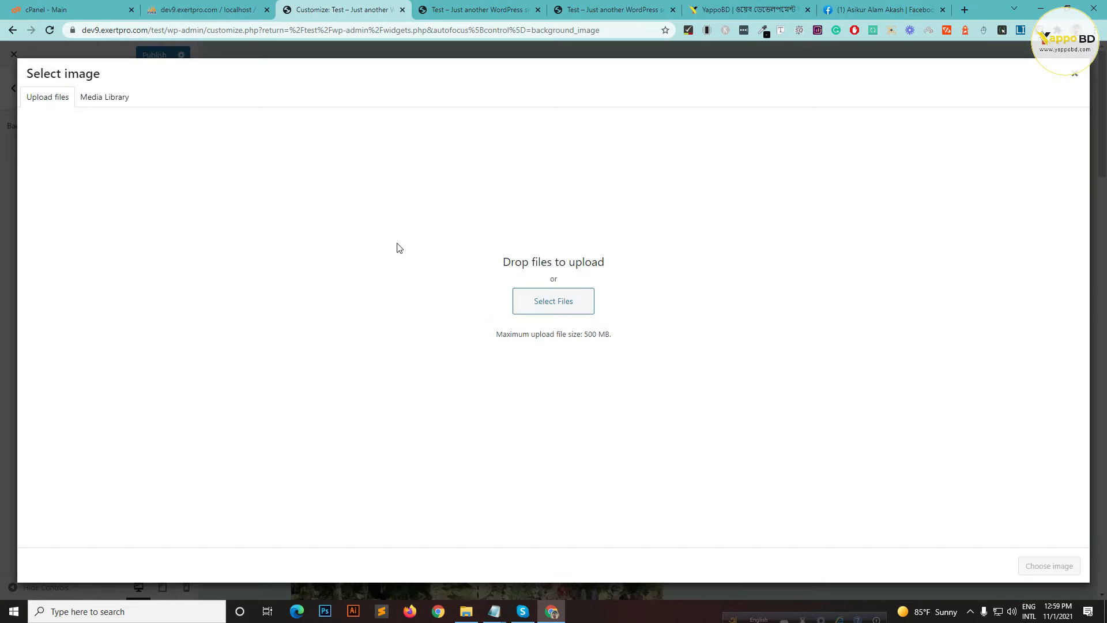
Upload 3d-rendering-minimal-scandinavian-walk-closet-with-wood-wardrobe.jpg from Downloads and choose it as the site's background image
click(525, 302)
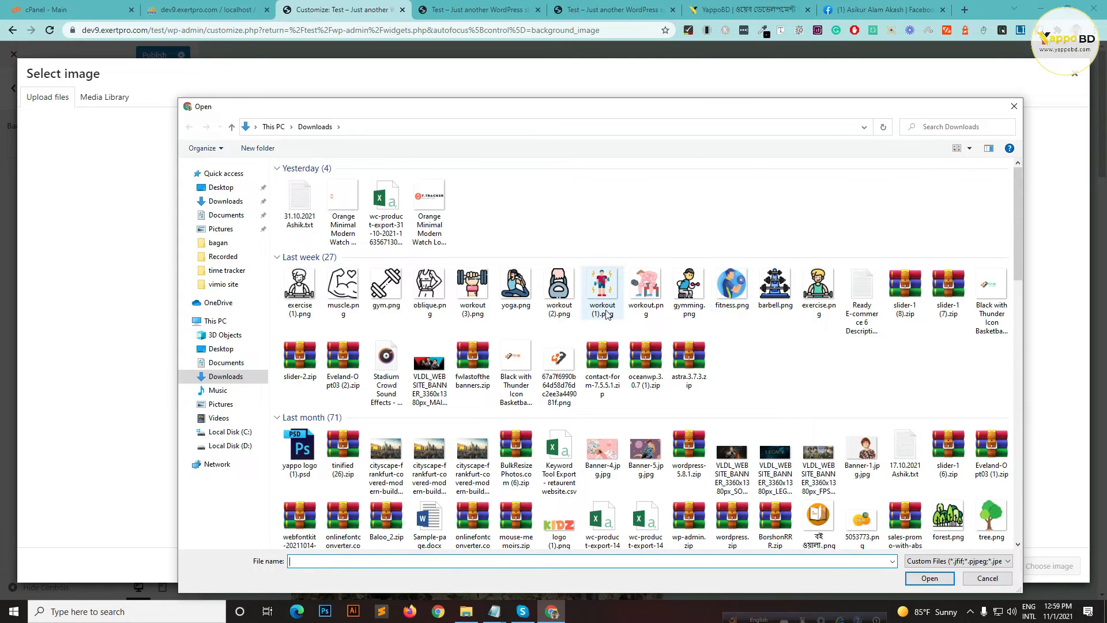
click(420, 364)
scroll(415, 357, down, 7)
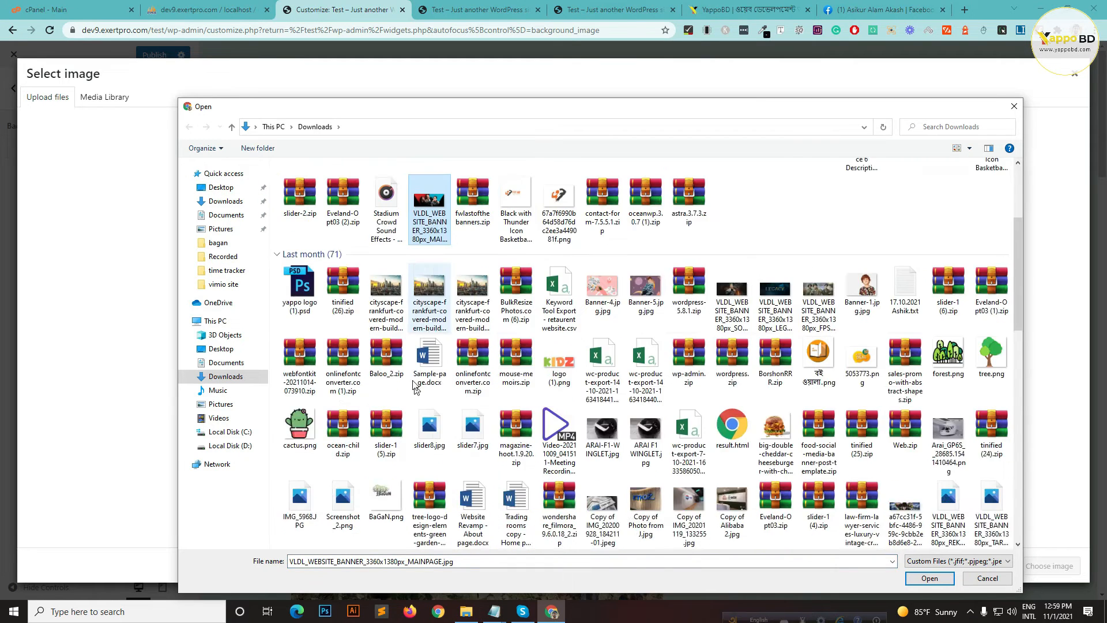
click(429, 363)
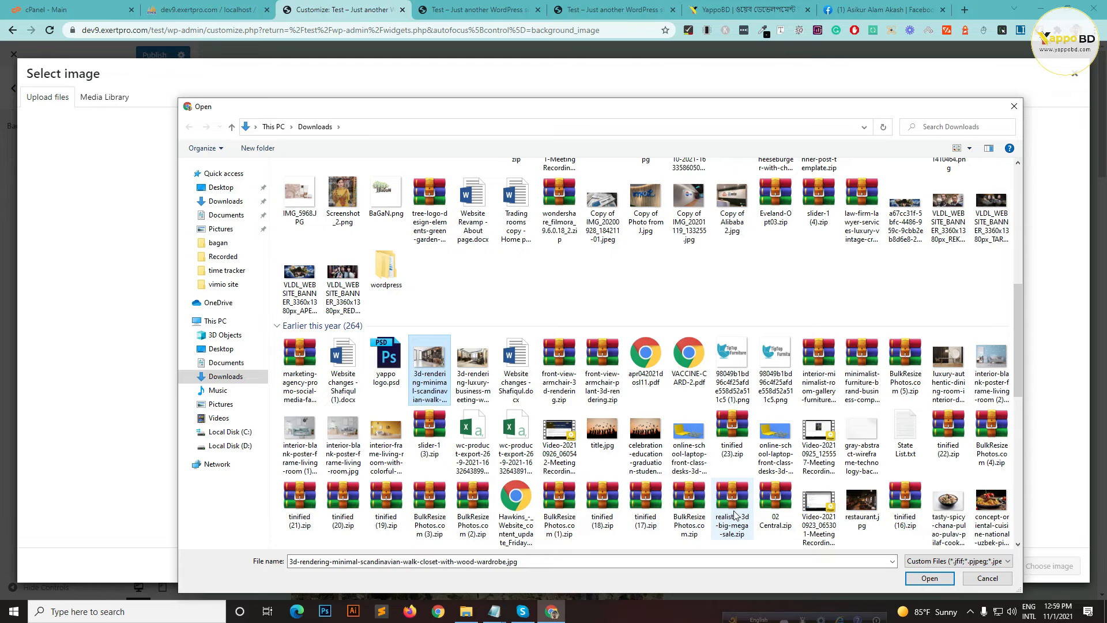
click(930, 578)
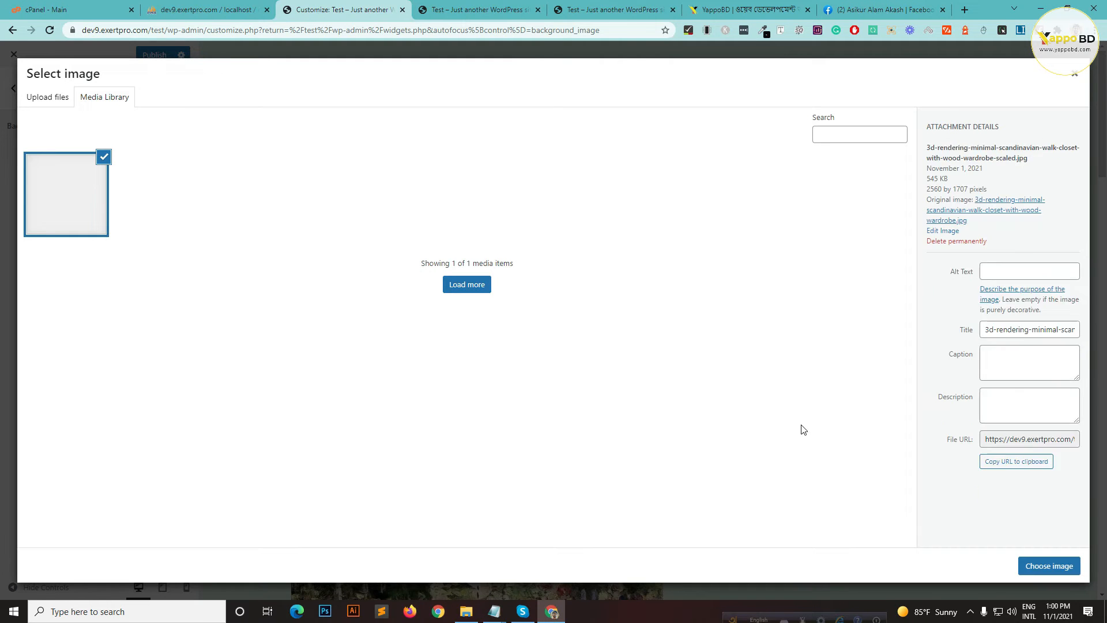
click(1039, 568)
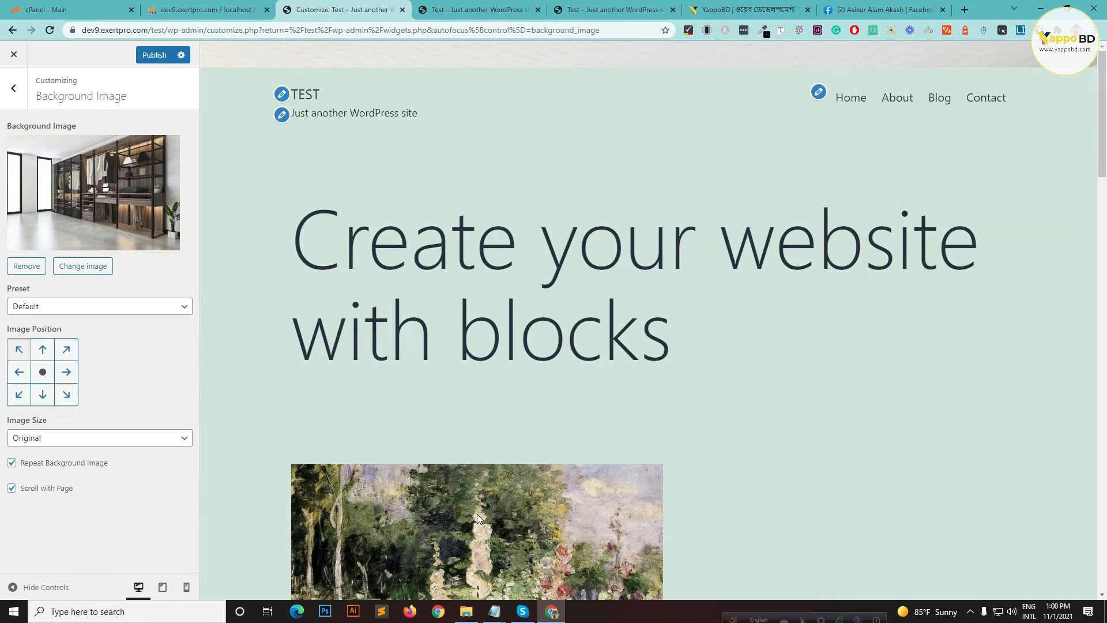
Preview the background image down the length of the page and leave the Customizer without publishing
scroll(470, 326, down, 5)
scroll(470, 326, up, 5)
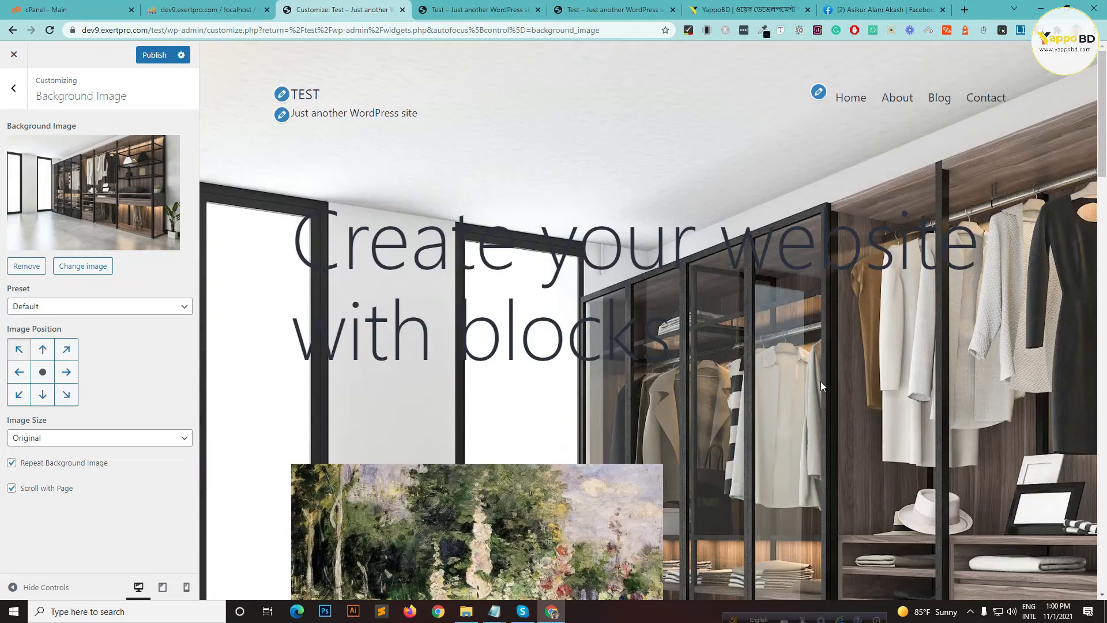
scroll(820, 382, down, 8)
scroll(818, 388, up, 8)
click(8, 91)
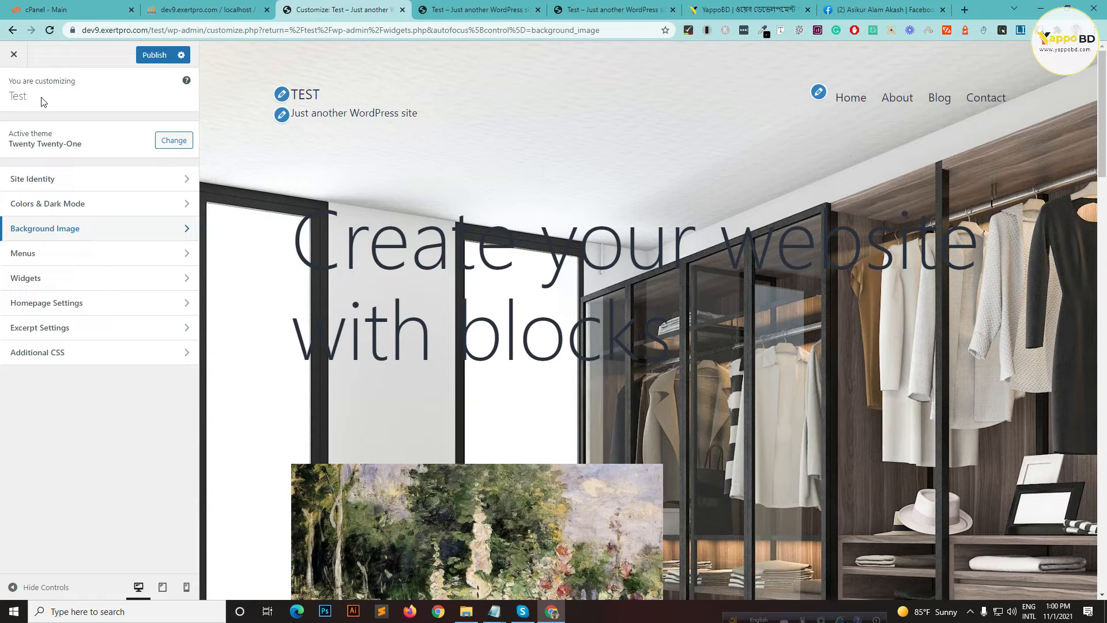
click(12, 55)
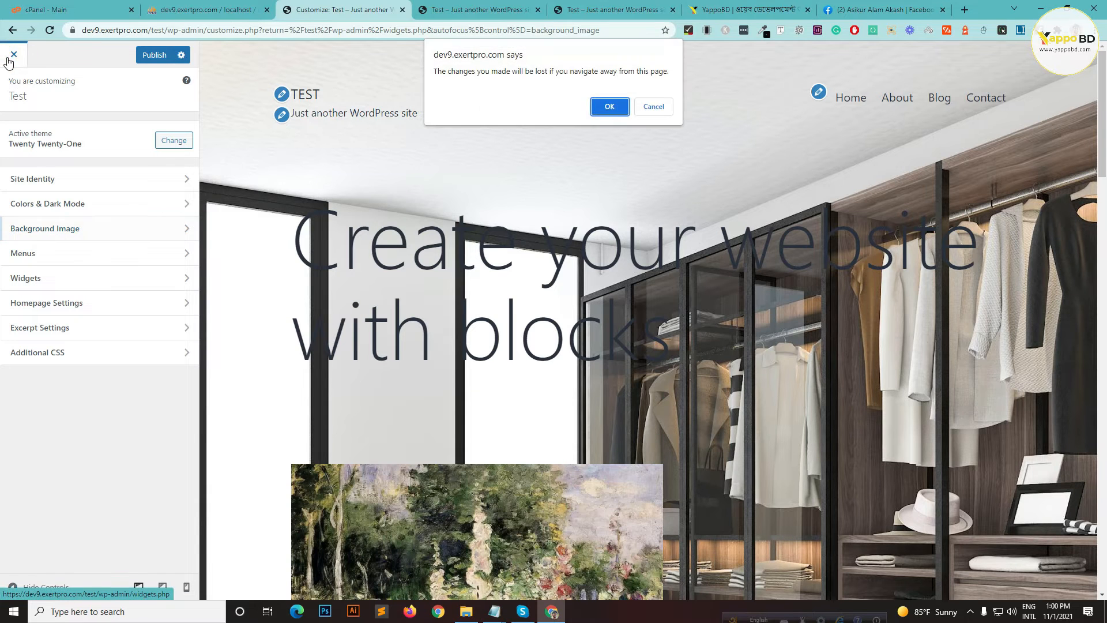
click(611, 106)
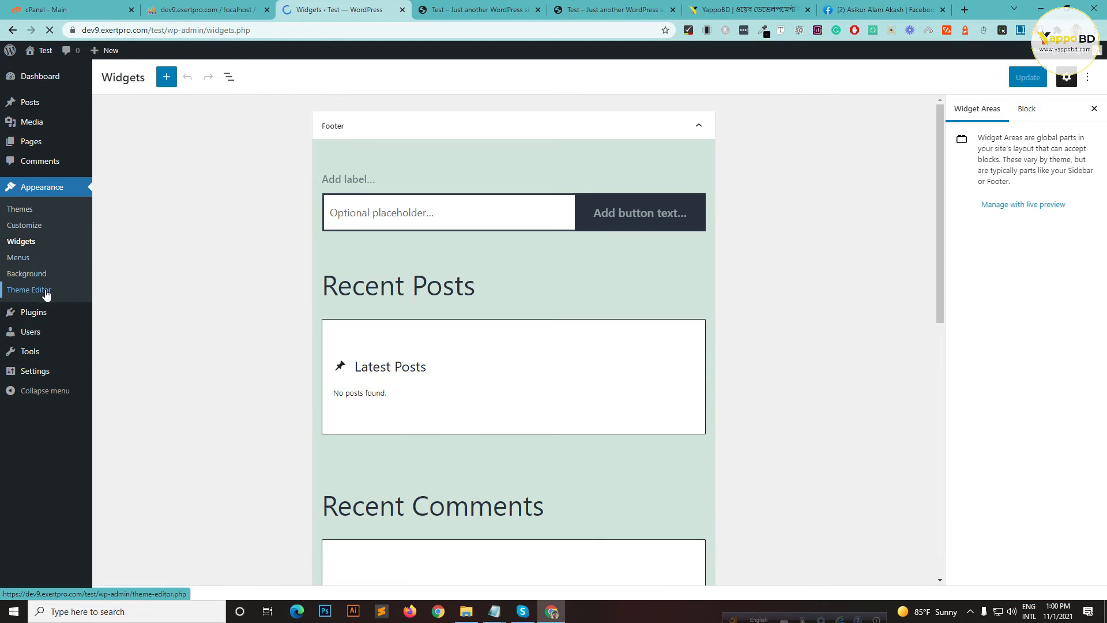
Open the Theme Editor, accept the direct-editing notice and look through the Twenty Twenty-One stylesheet (style.css)
click(46, 293)
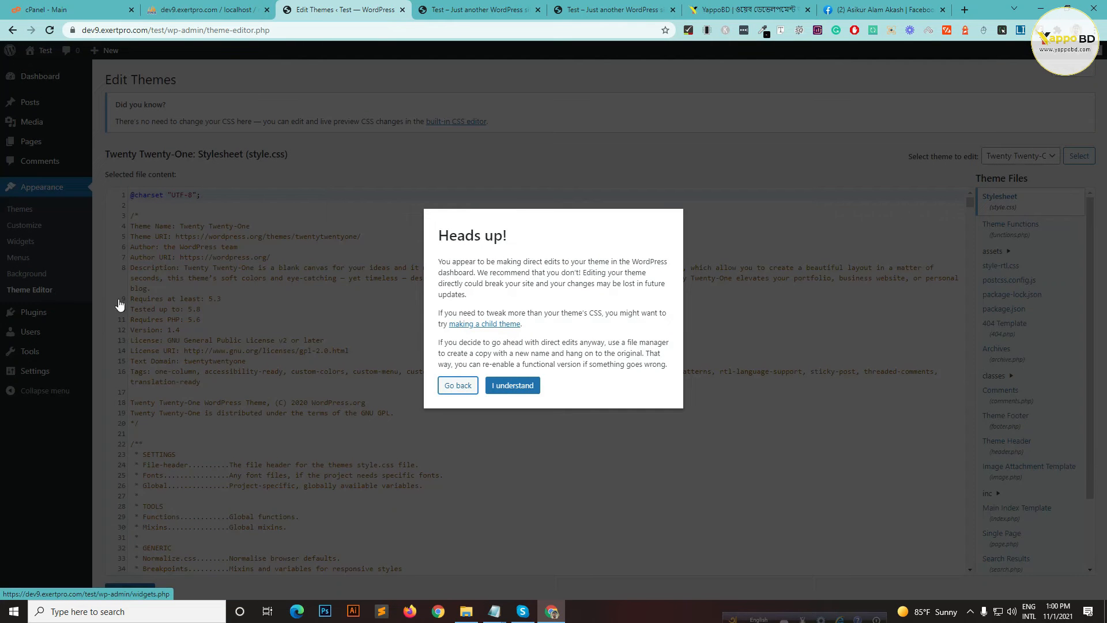
click(501, 389)
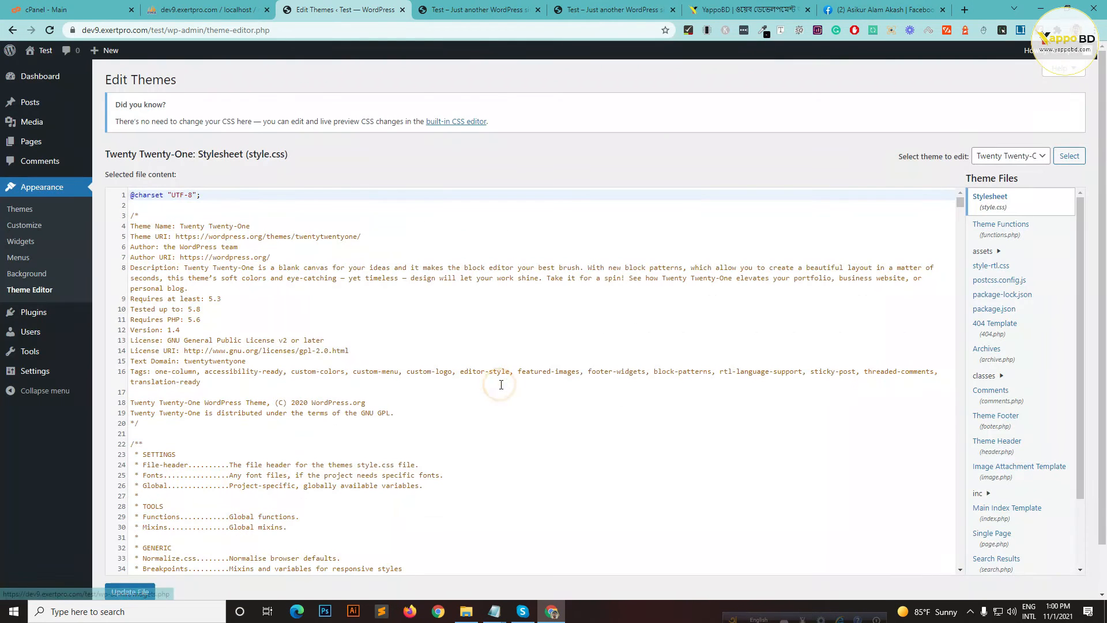
scroll(491, 358, down, 5)
scroll(493, 349, down, 20)
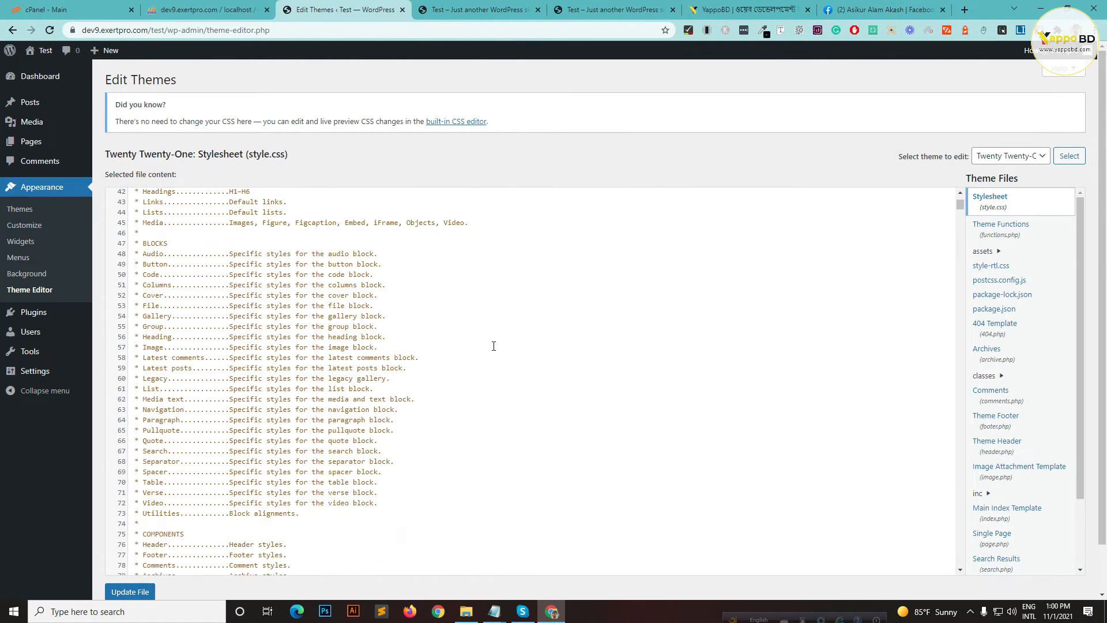
scroll(488, 333, up, 6)
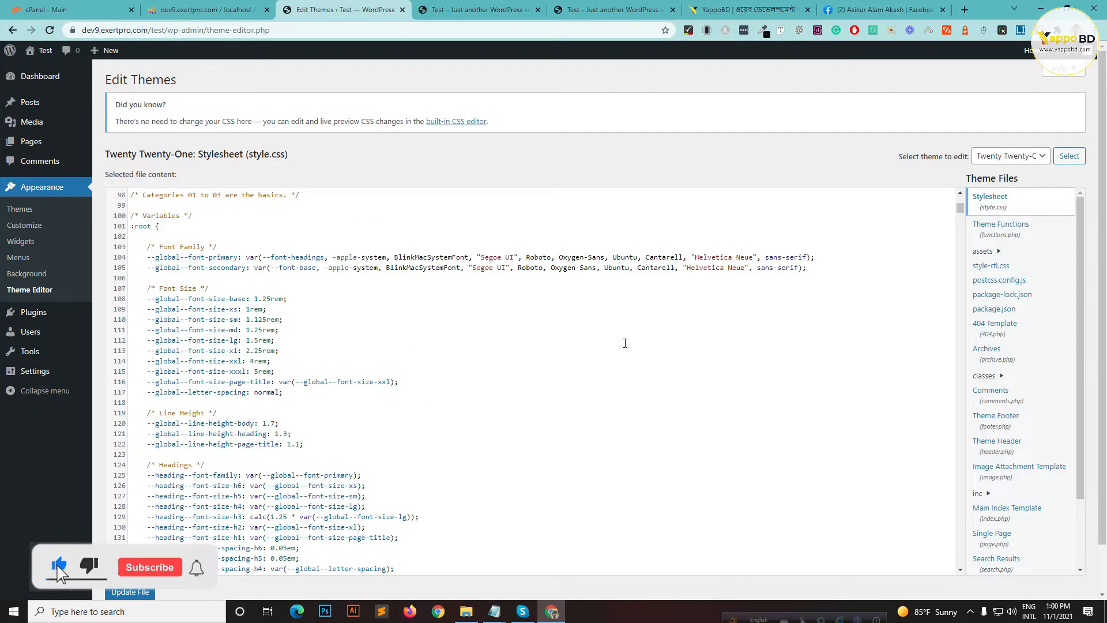
scroll(1041, 394, down, 1)
scroll(1041, 393, down, 2)
scroll(338, 367, up, 18)
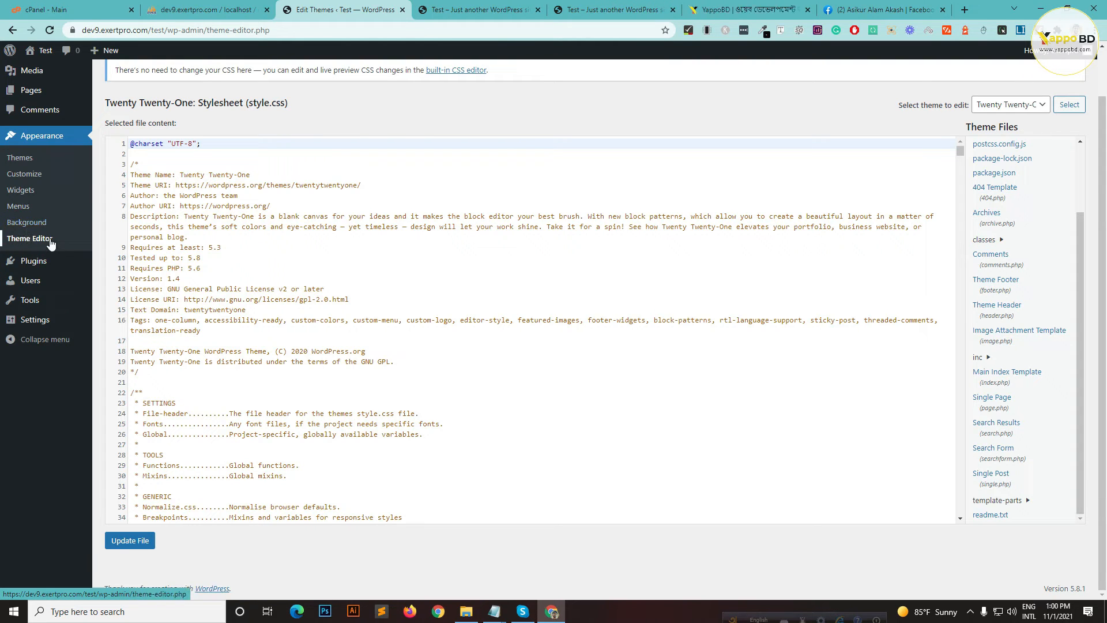
View the Additional CSS section in the Customizer and leave without publishing anything
click(27, 178)
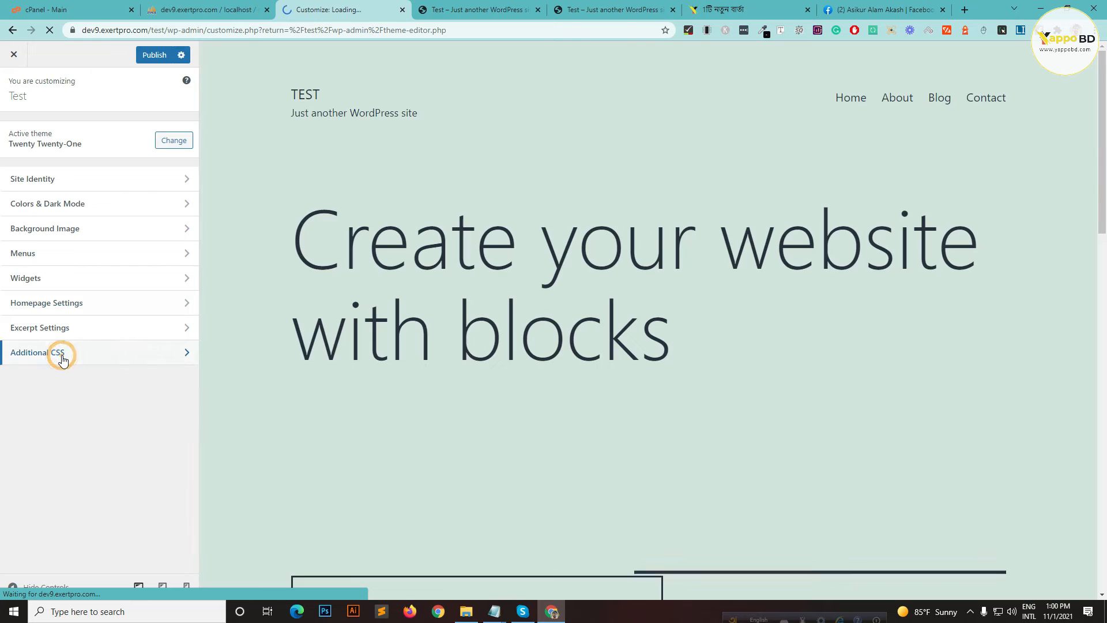
click(61, 354)
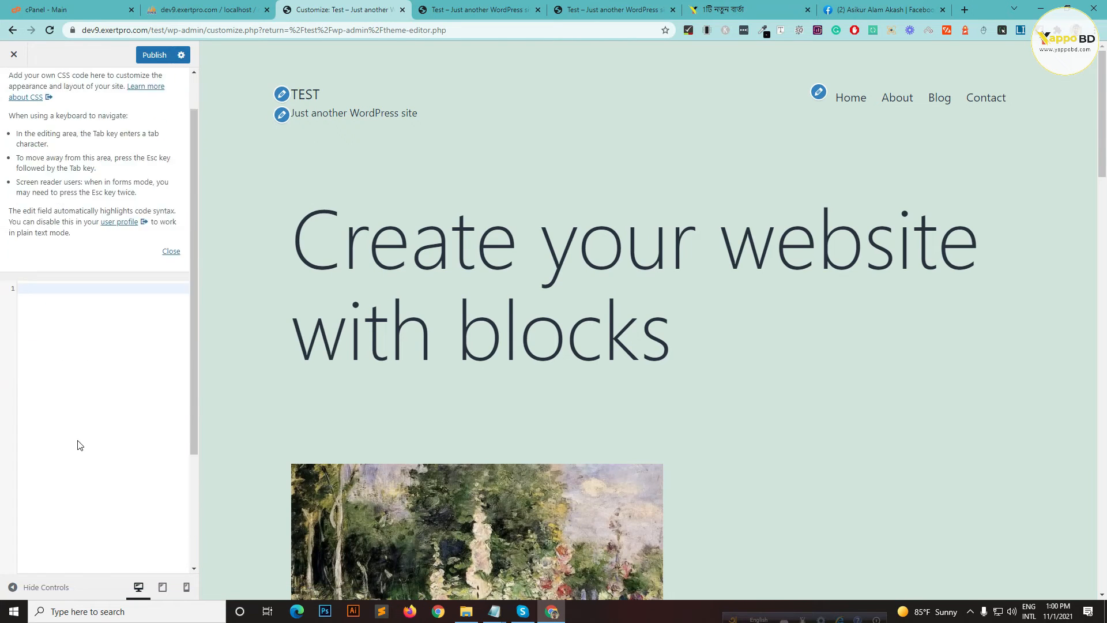
scroll(36, 401, down, 3)
scroll(57, 306, up, 3)
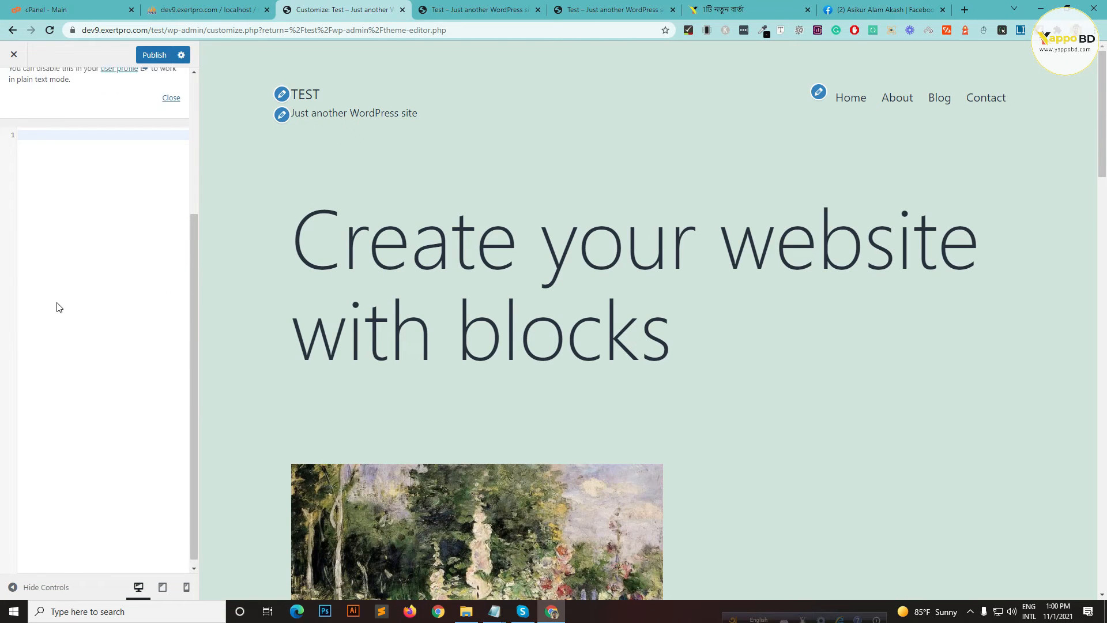
click(14, 91)
click(14, 56)
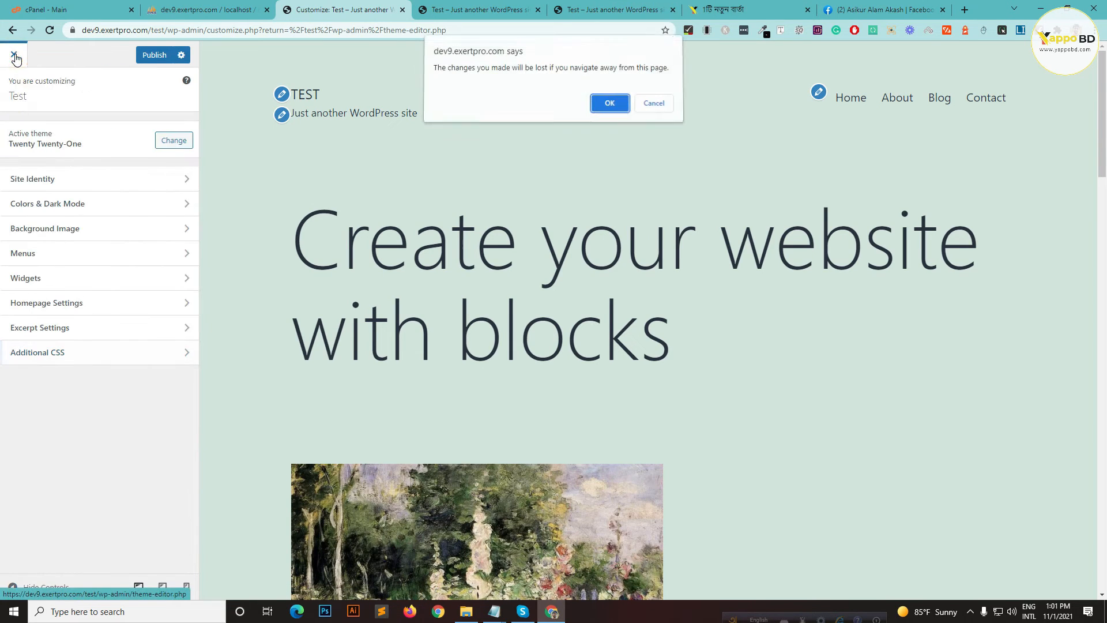
click(612, 102)
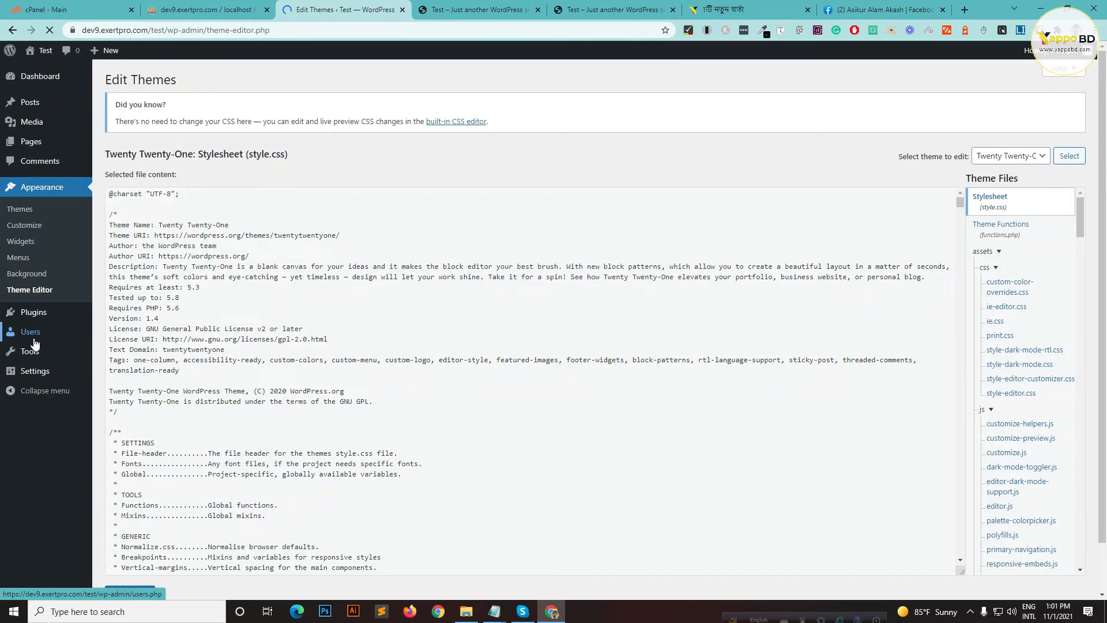
Look over the plugin and user management options and open the list of all users
mouse_move(44, 316)
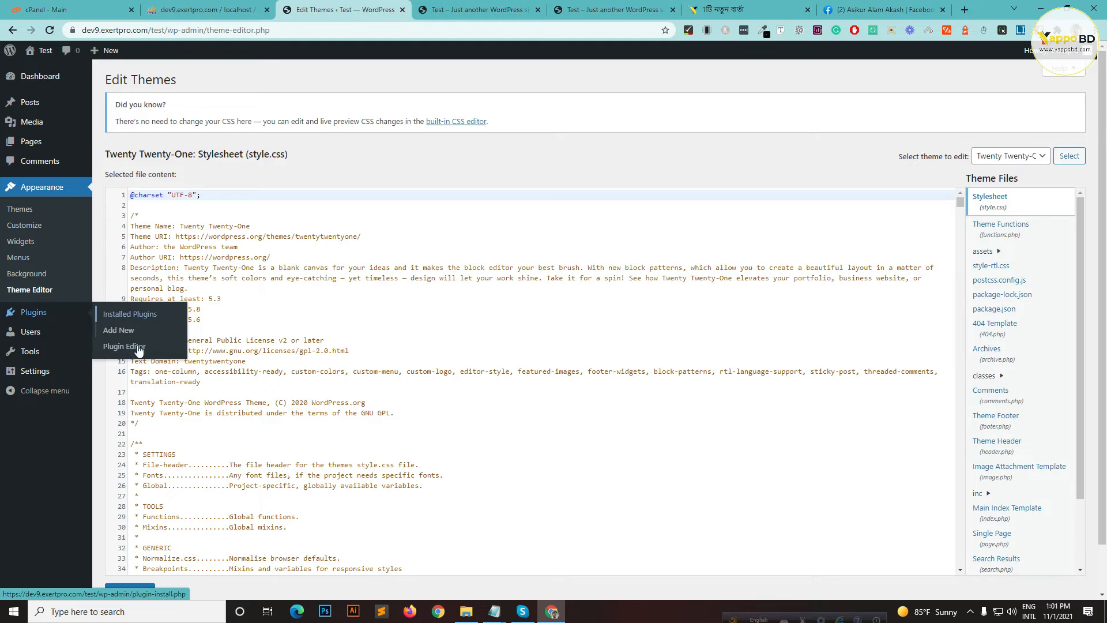
mouse_move(38, 337)
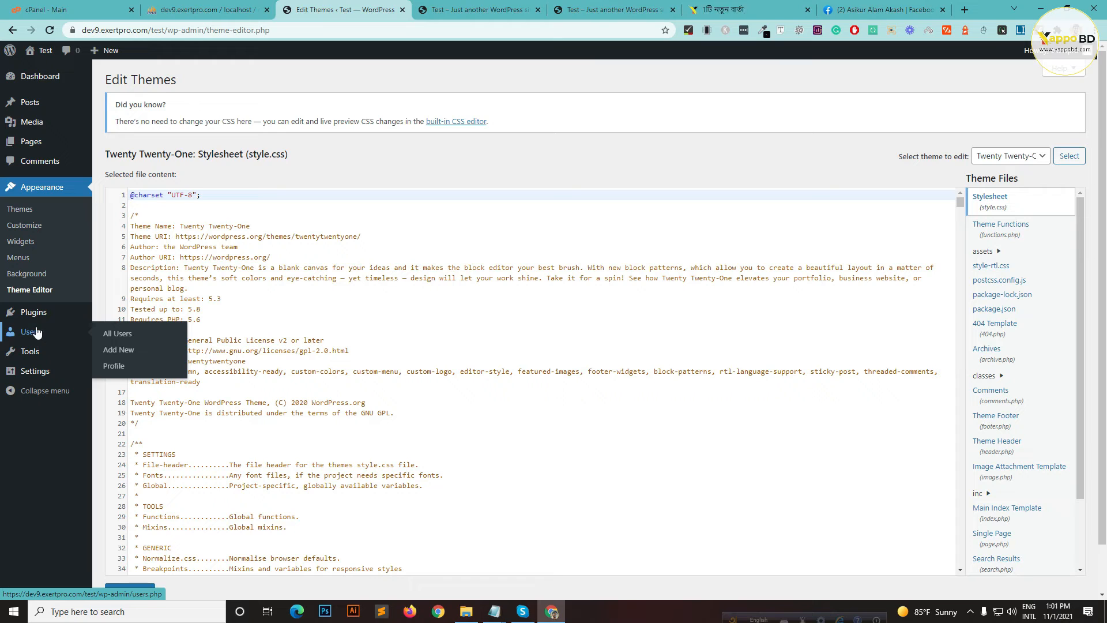
click(36, 333)
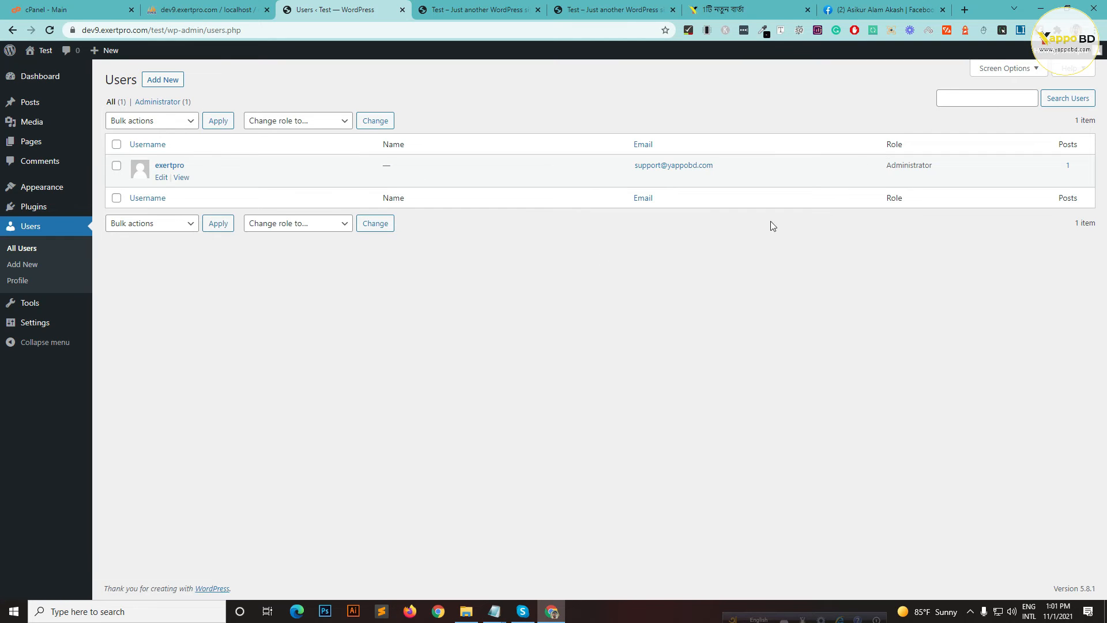
Look over the available tools and open the Site Health status report
click(33, 309)
mouse_move(37, 241)
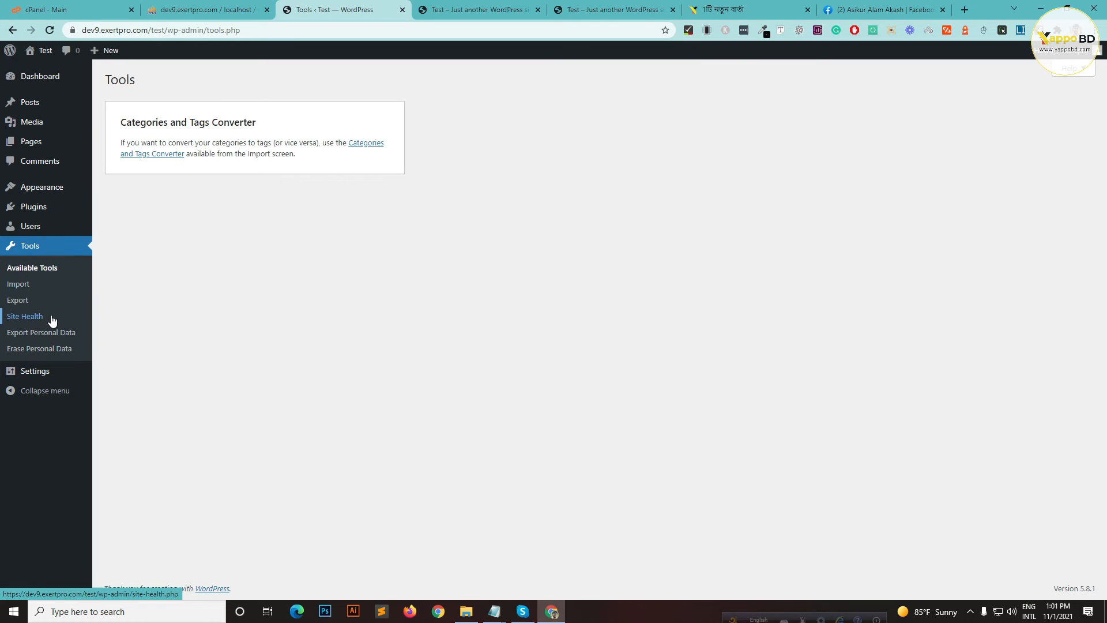
mouse_move(61, 205)
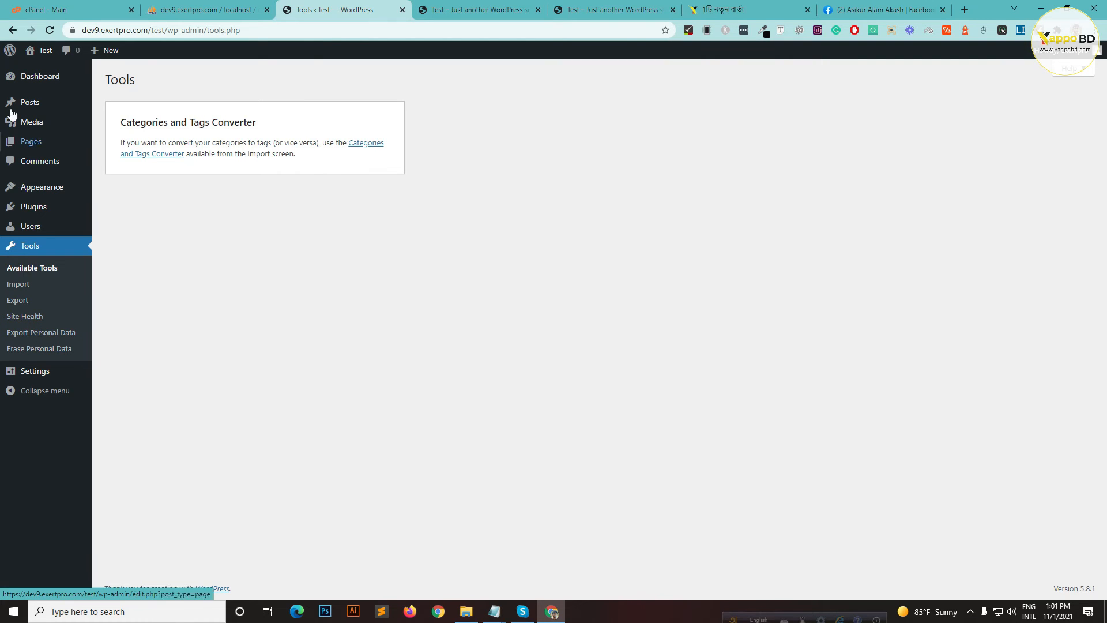
mouse_move(40, 87)
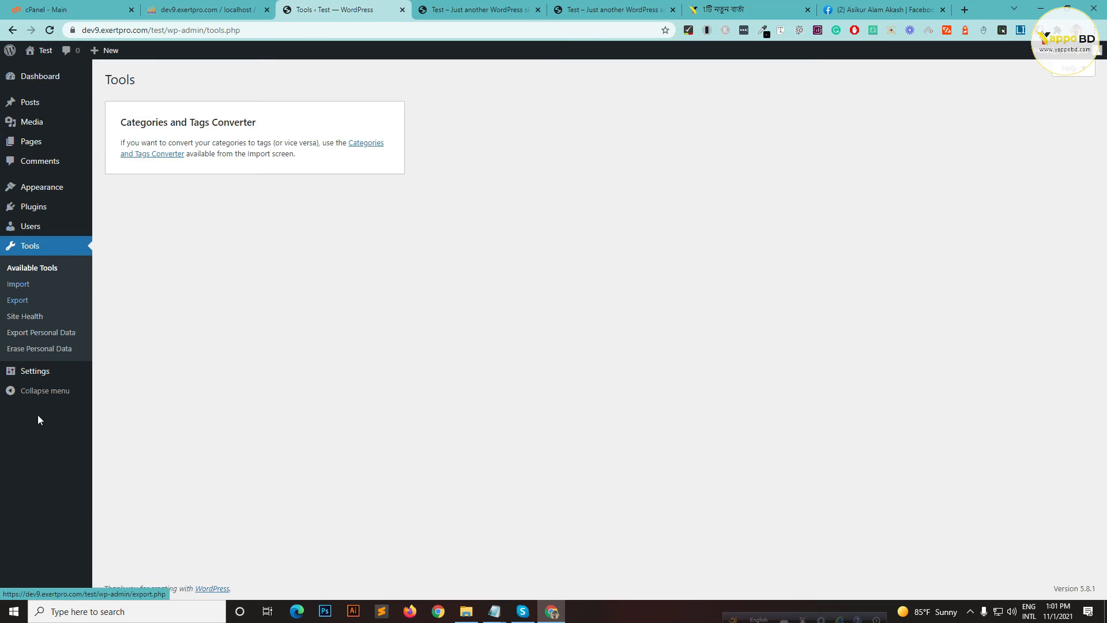
click(36, 316)
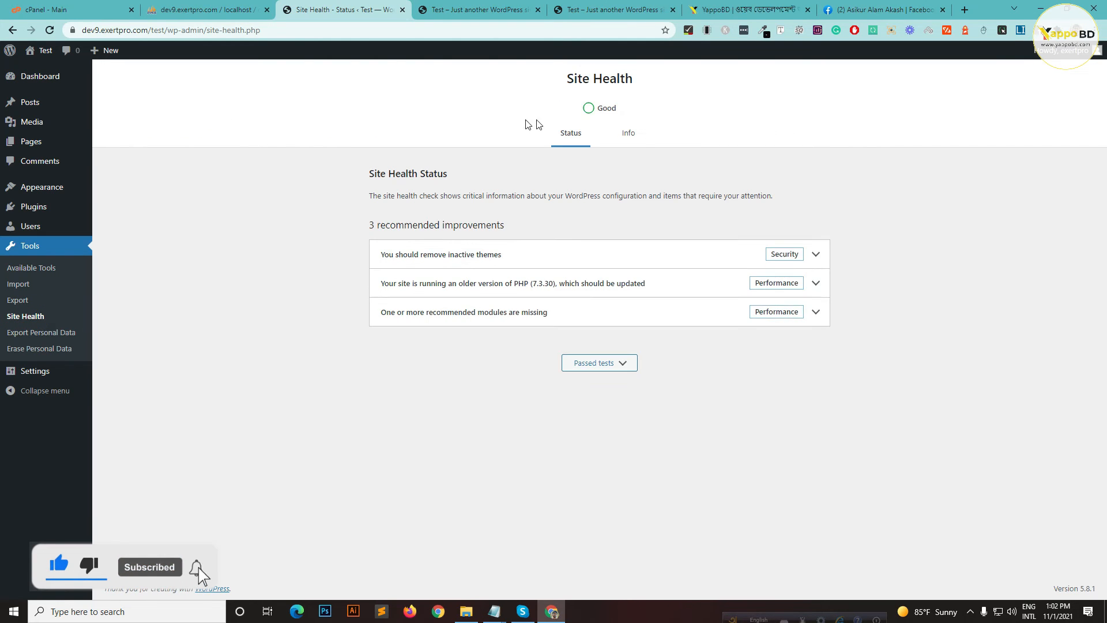
Examine the General settings, including the site tagline, and open the Writing settings
click(46, 374)
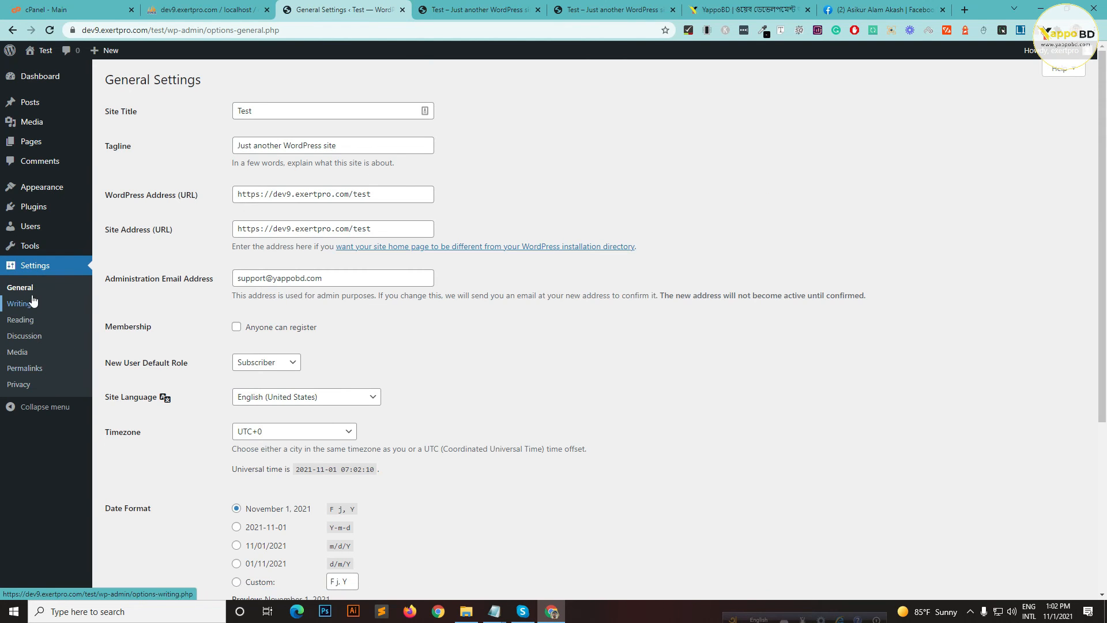
scroll(450, 288, down, 3)
scroll(435, 425, up, 3)
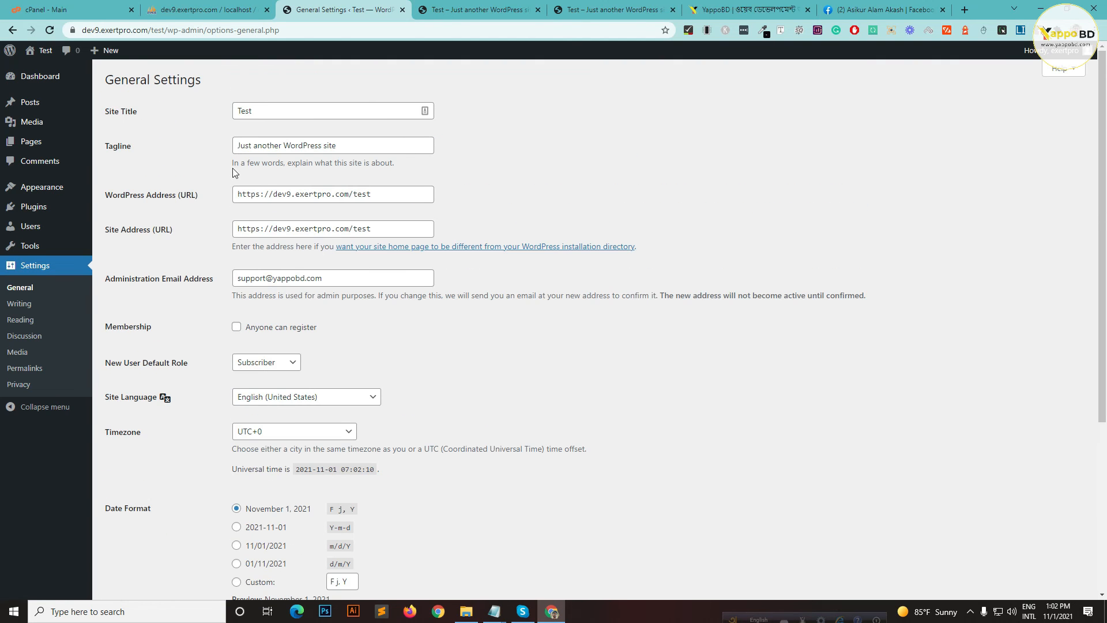
scroll(275, 519, down, 5)
scroll(351, 354, up, 5)
triple_click(356, 146)
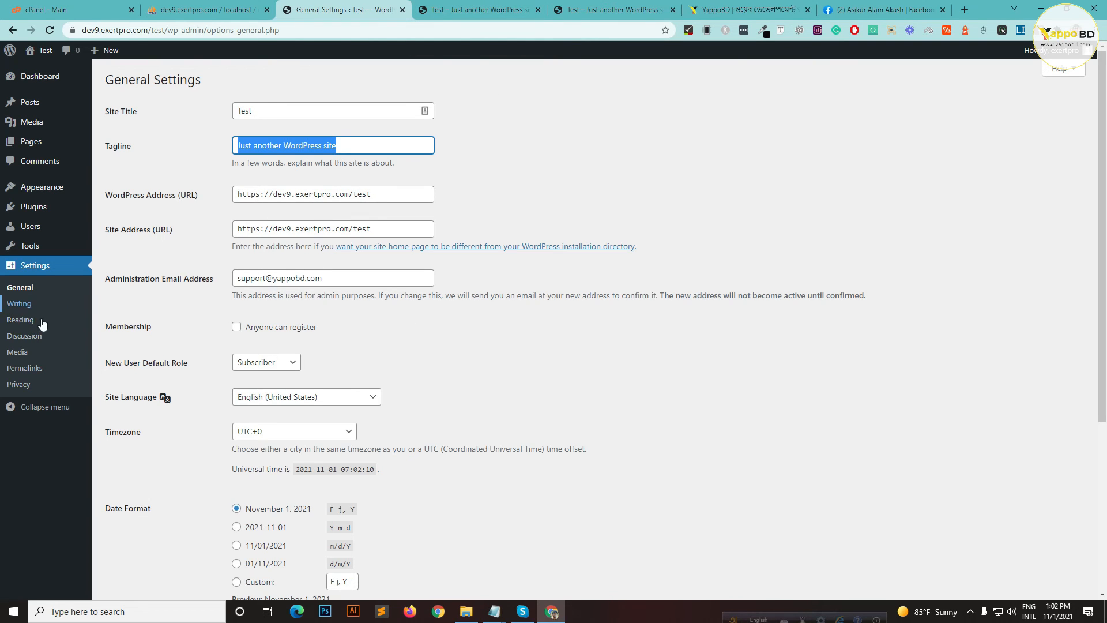
click(19, 307)
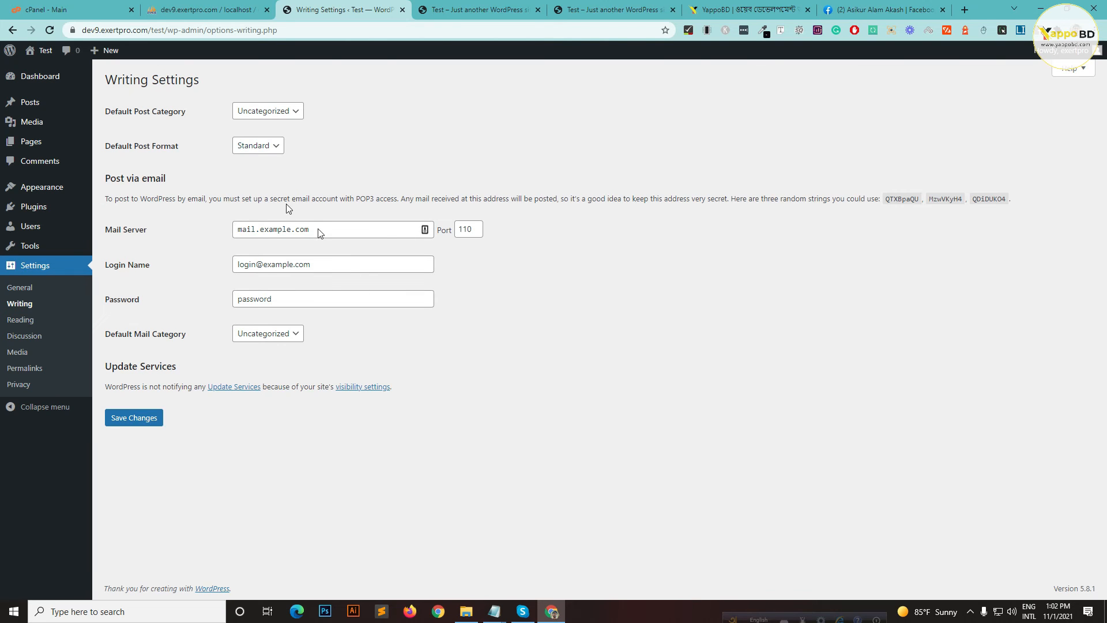
In the Reading settings, make the homepage display a static page and check the Homepage and Posts page choices
click(20, 318)
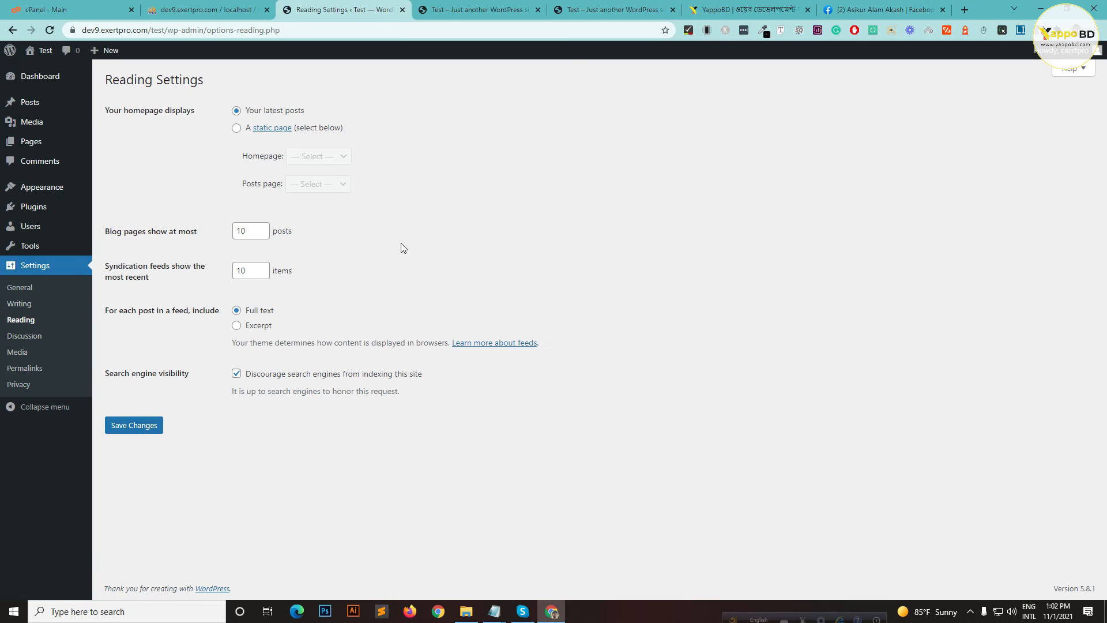
click(236, 128)
click(327, 156)
click(327, 157)
click(334, 184)
click(334, 180)
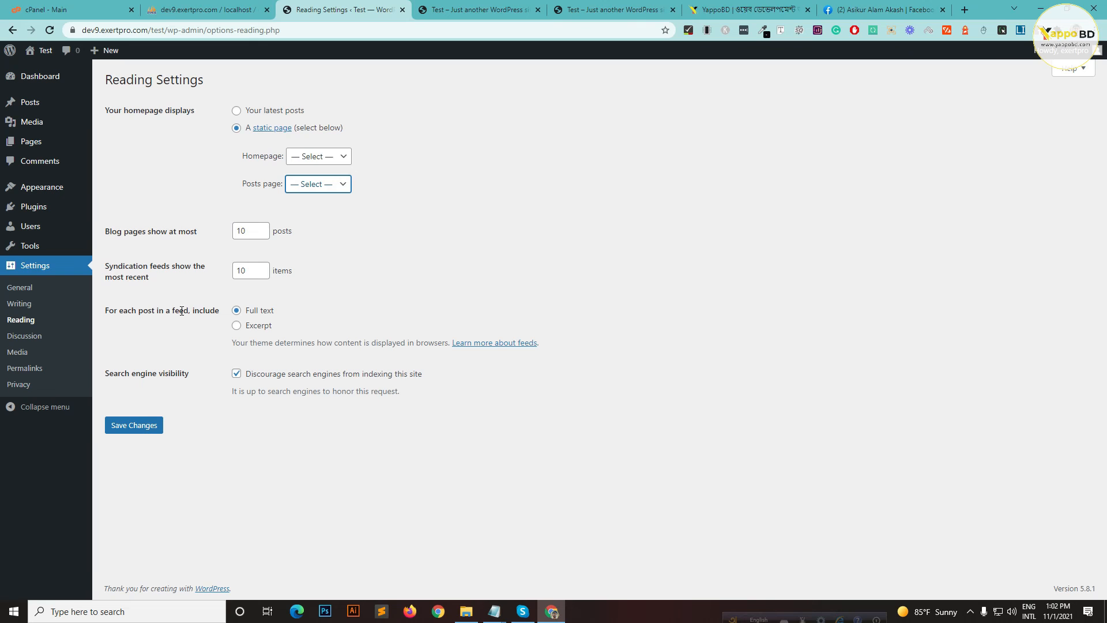
Set each post in a feed to include the Excerpt and inspect that option in the browser's developer tools
drag(376, 312, 258, 327)
click(288, 328)
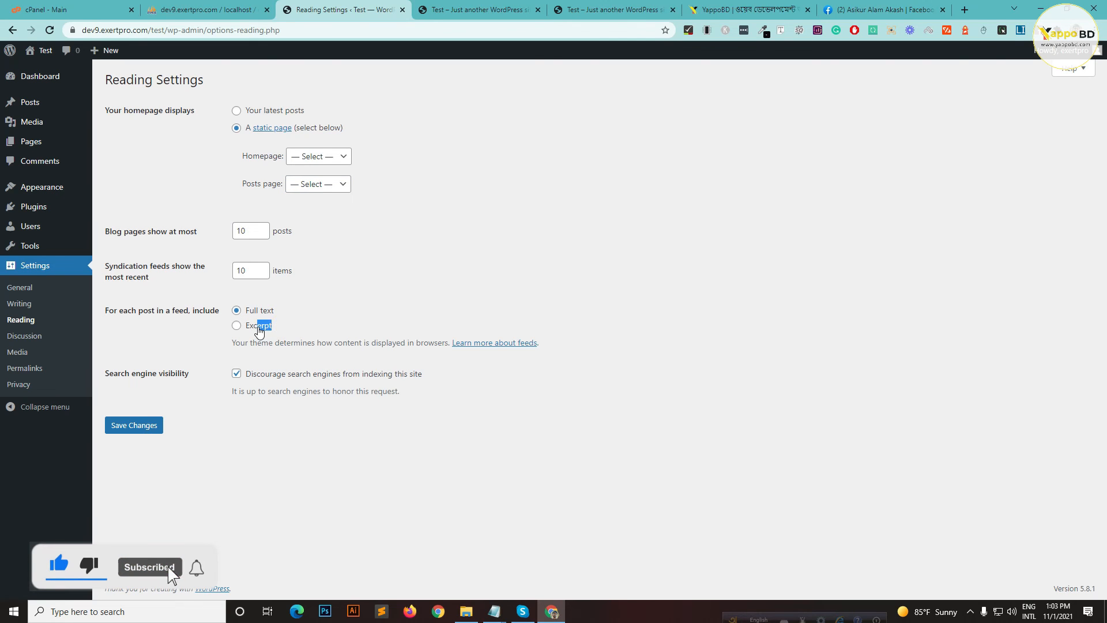
click(316, 326)
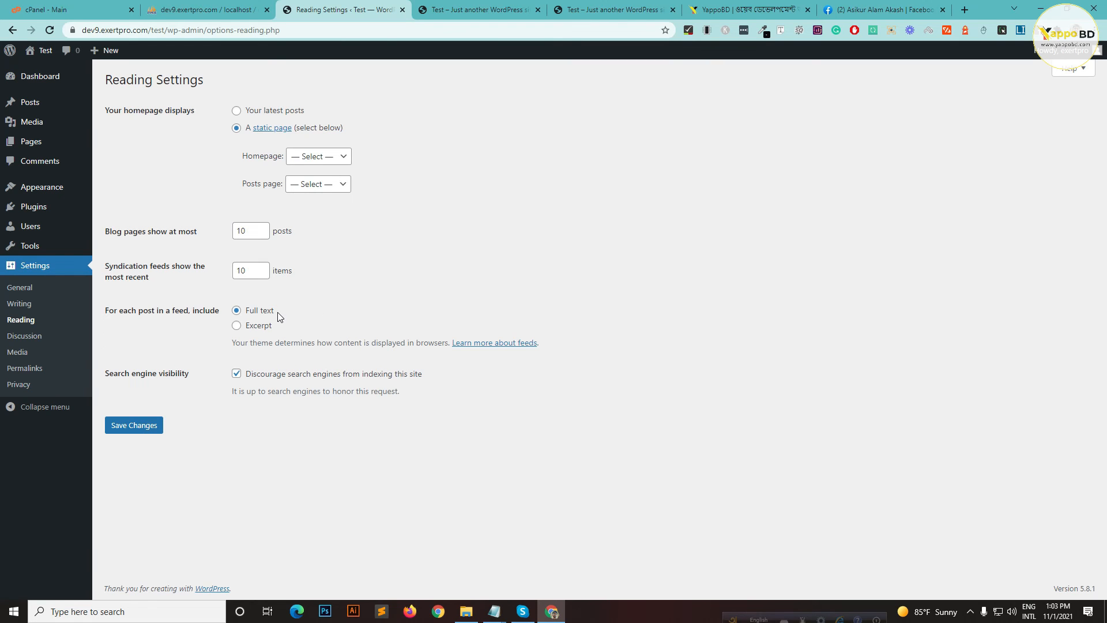
click(236, 327)
right_click(236, 327)
click(239, 334)
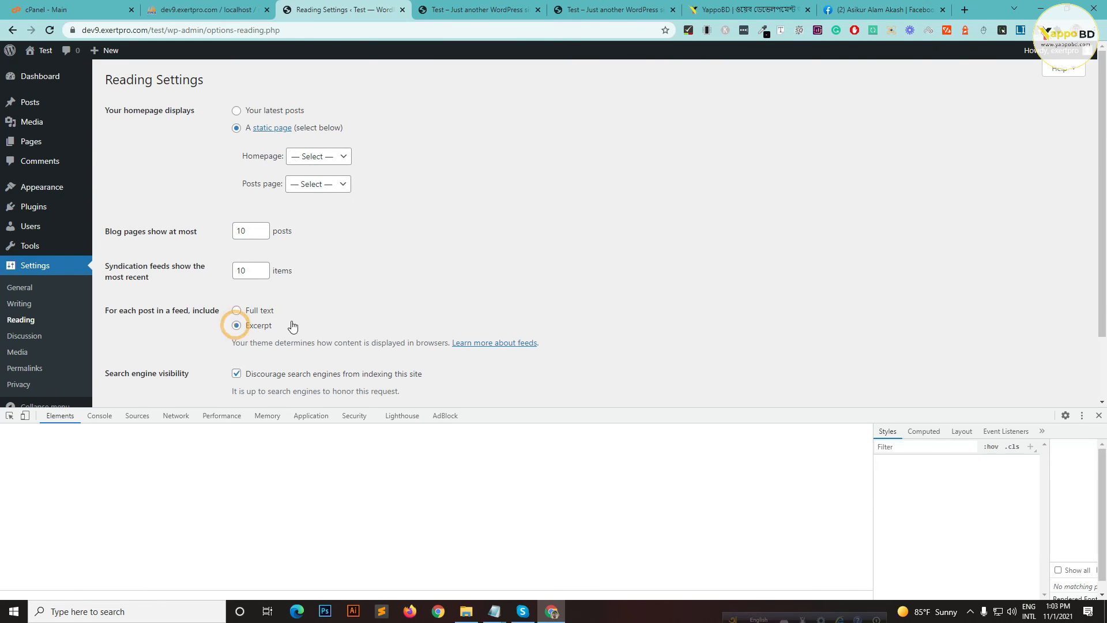
Close the developer tools and look through the Discussion settings, from the default post settings down to the avatar options
click(1097, 416)
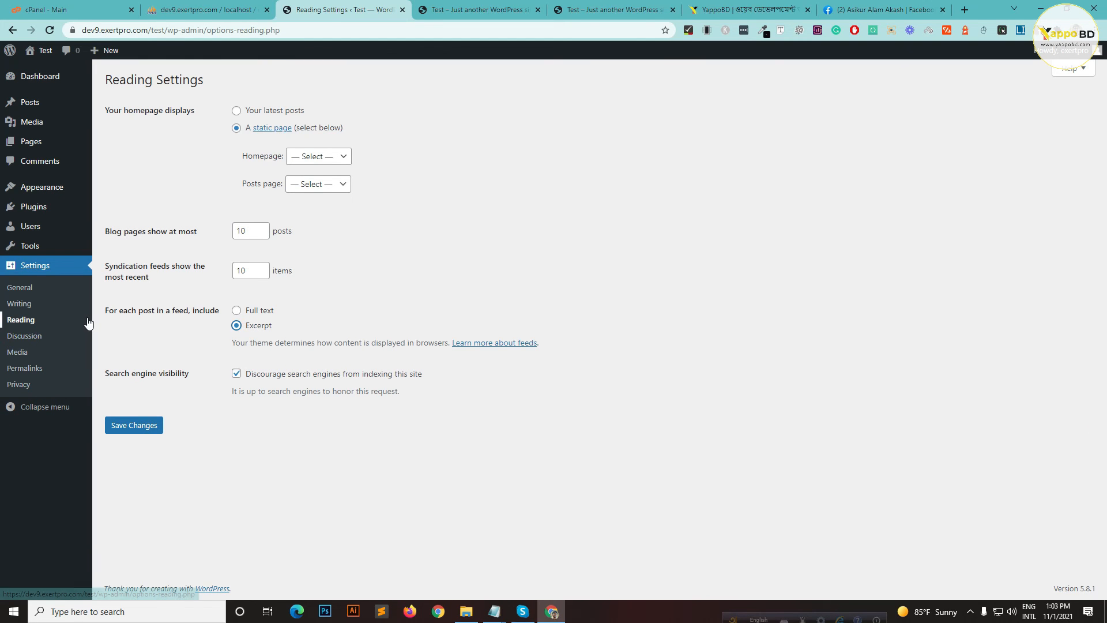
click(23, 339)
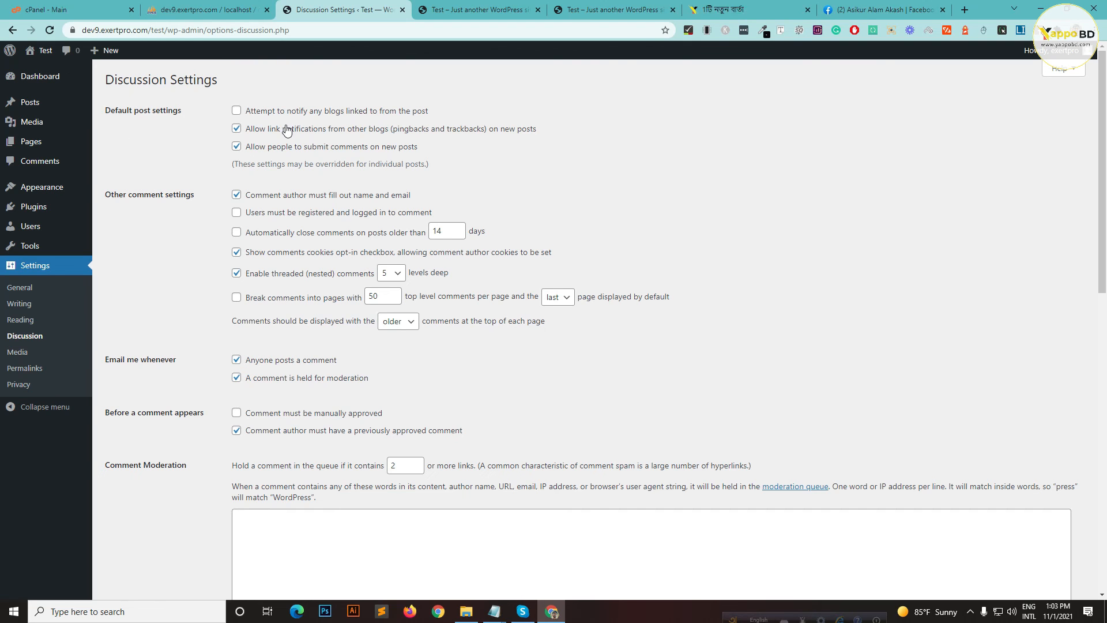
scroll(280, 155, down, 12)
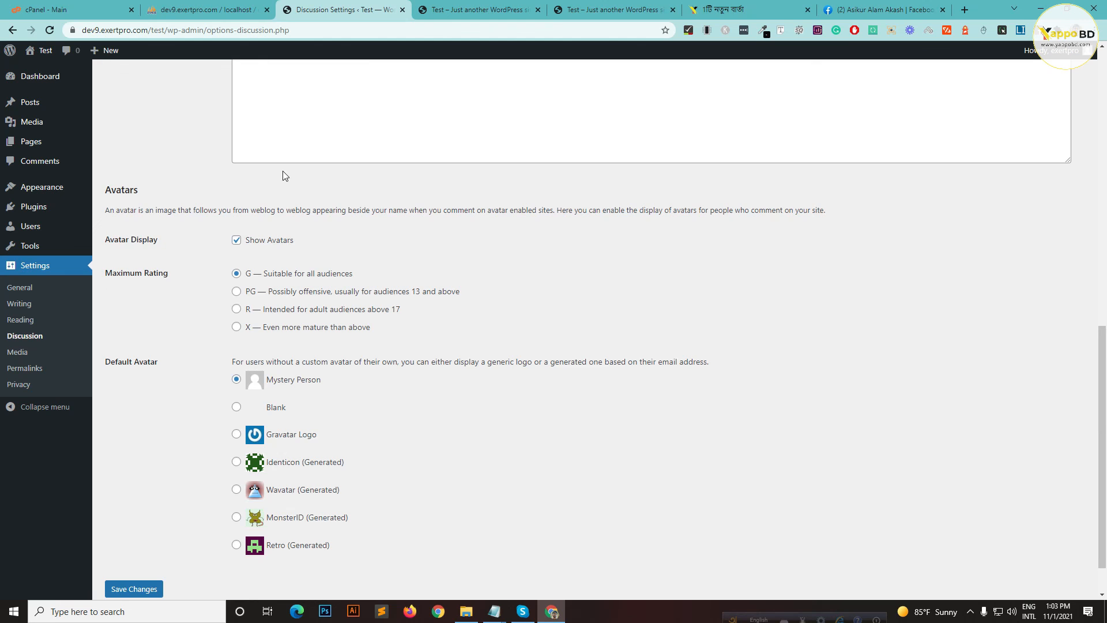
scroll(285, 173, up, 12)
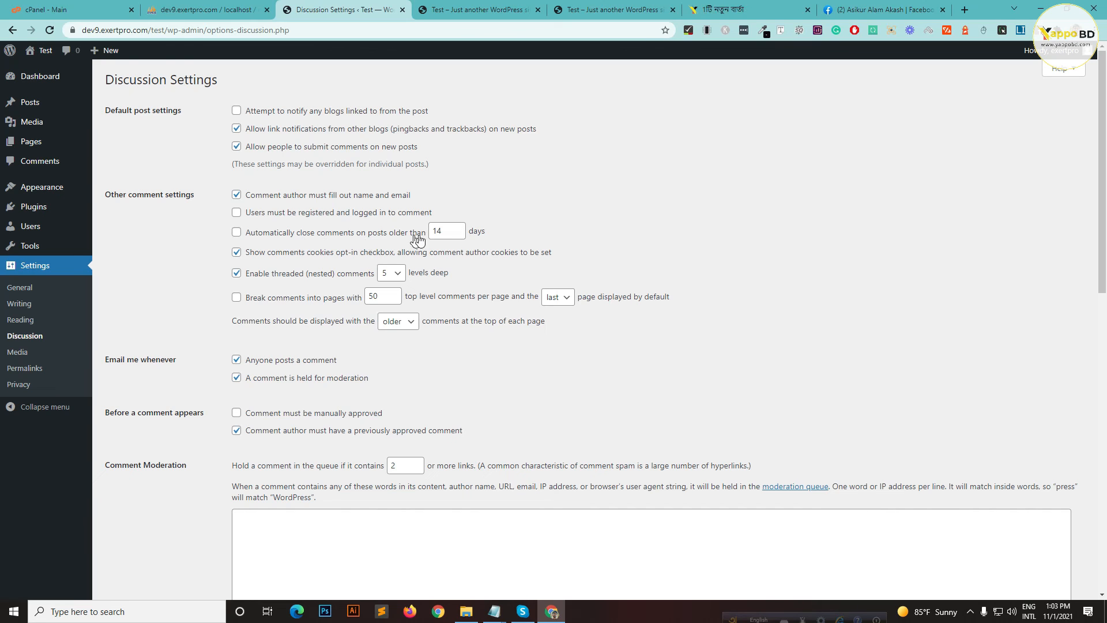
Try automatically closing comments on posts older than 14 days, revert that option, and open the Media settings
click(237, 234)
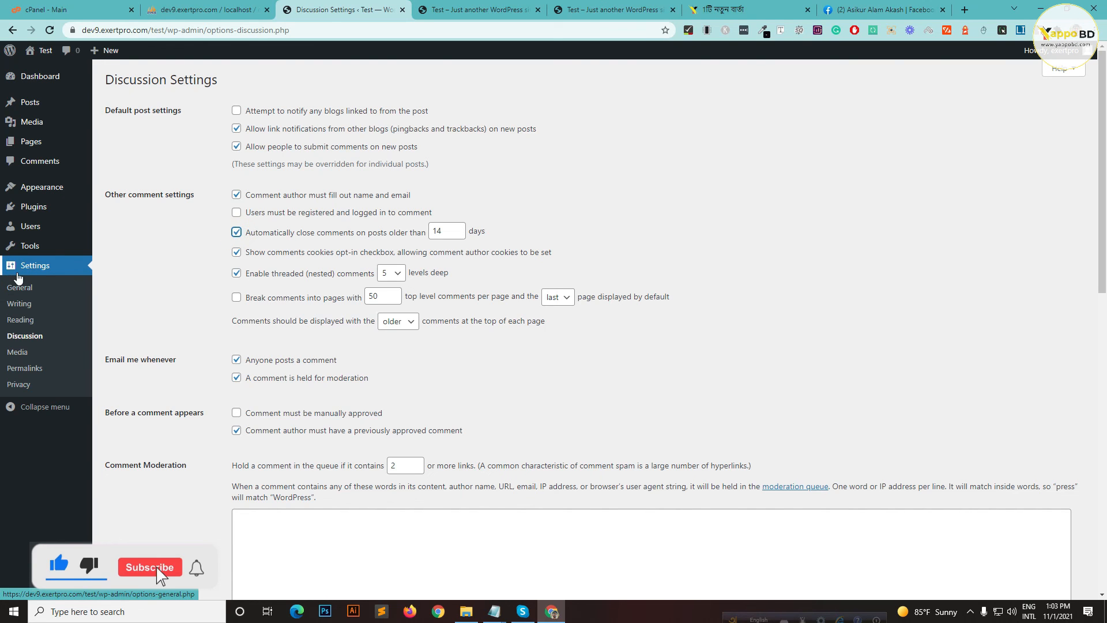
click(234, 233)
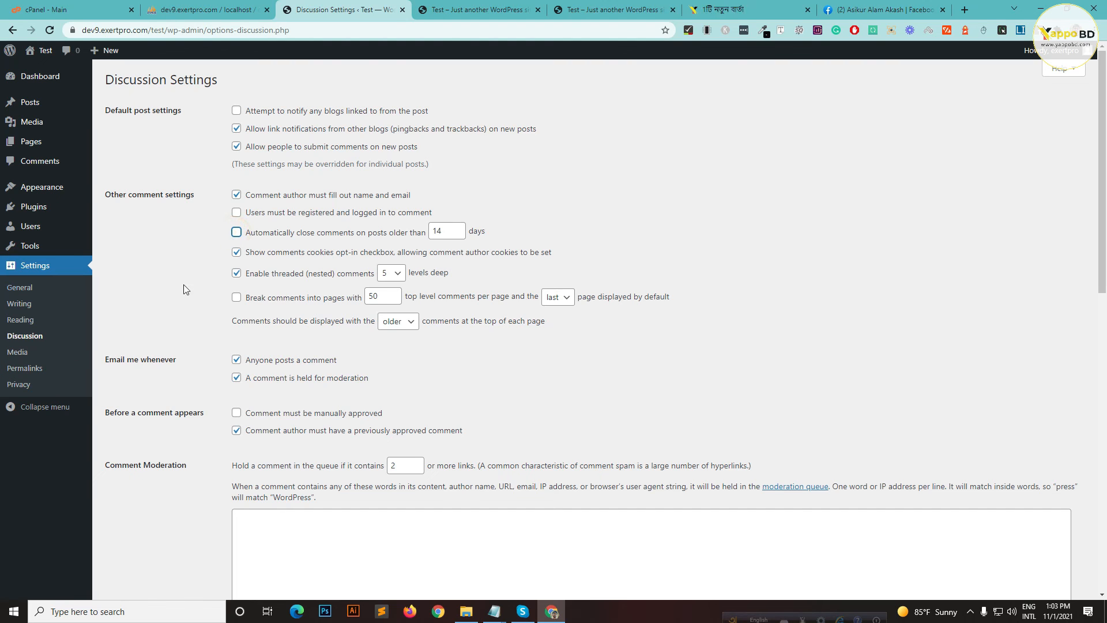
click(25, 353)
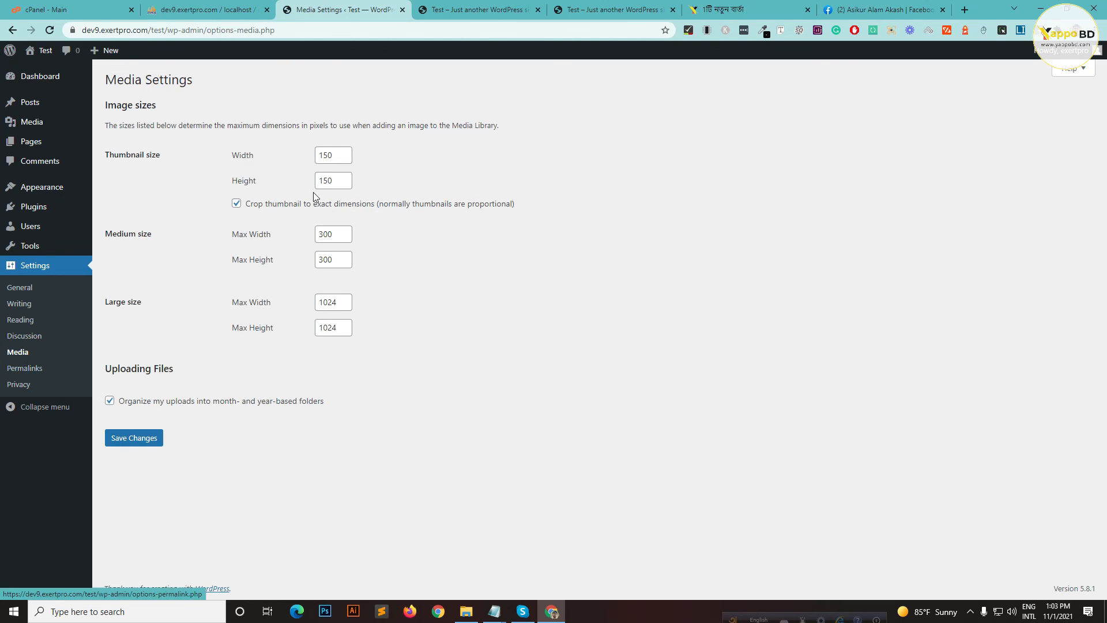
Set the site's permalink structure to Post name and save the changes
click(33, 372)
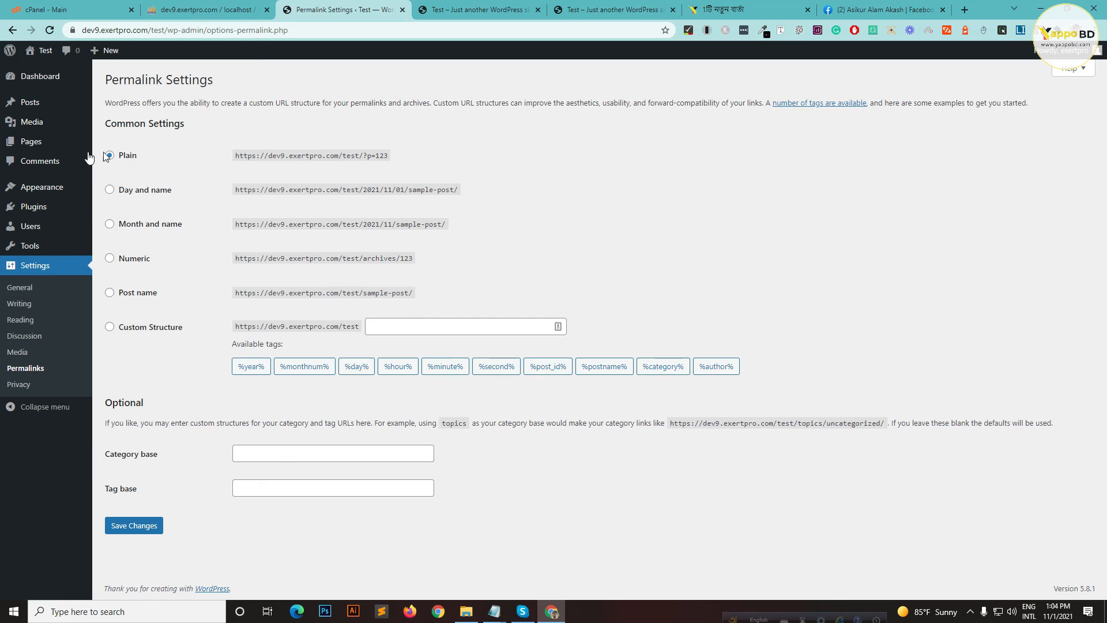
click(130, 292)
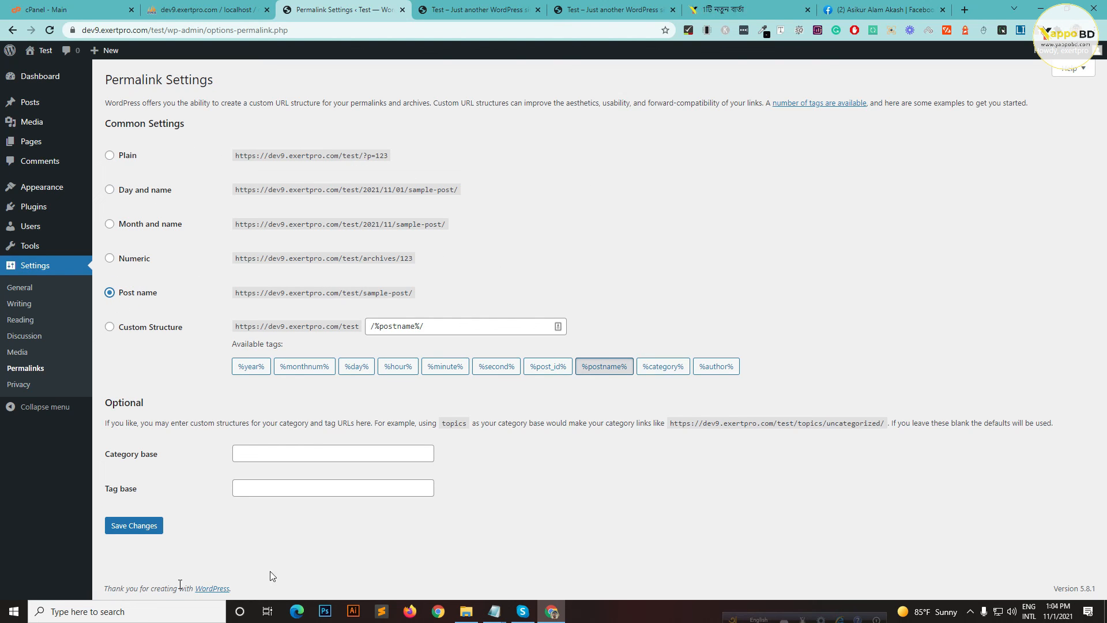
click(134, 526)
right_click(489, 205)
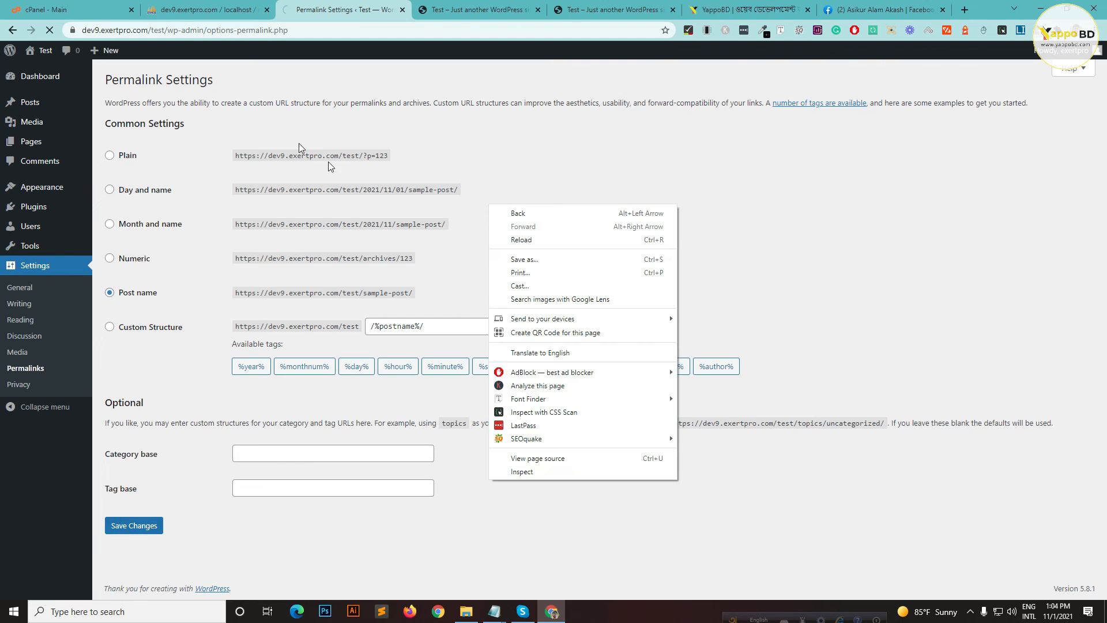
click(784, 496)
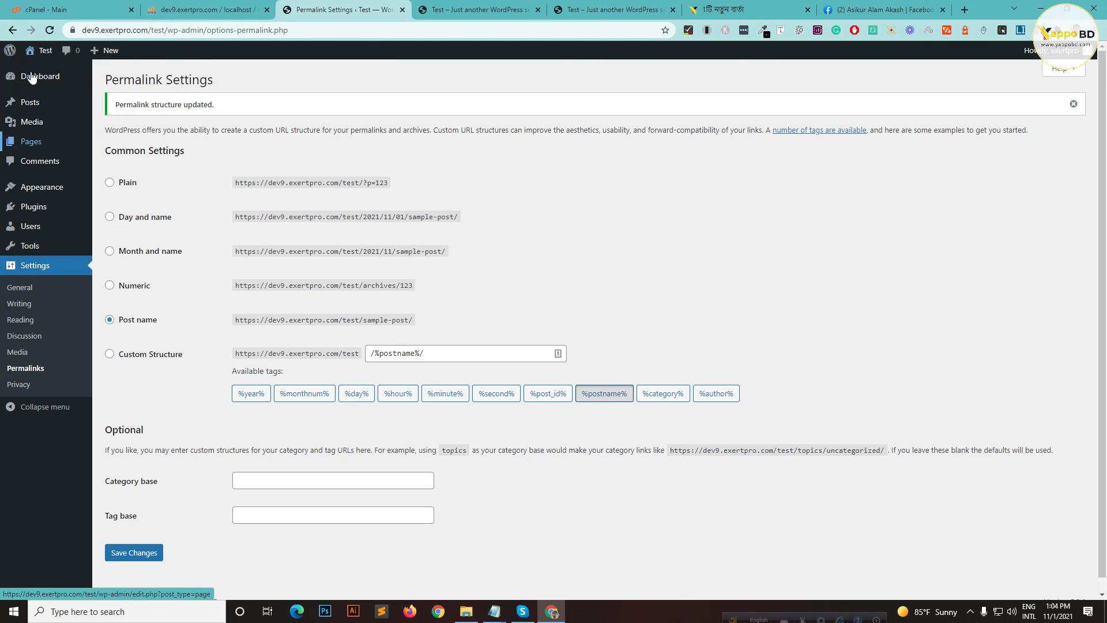
Return to the Dashboard home and look over its overview boxes
click(55, 81)
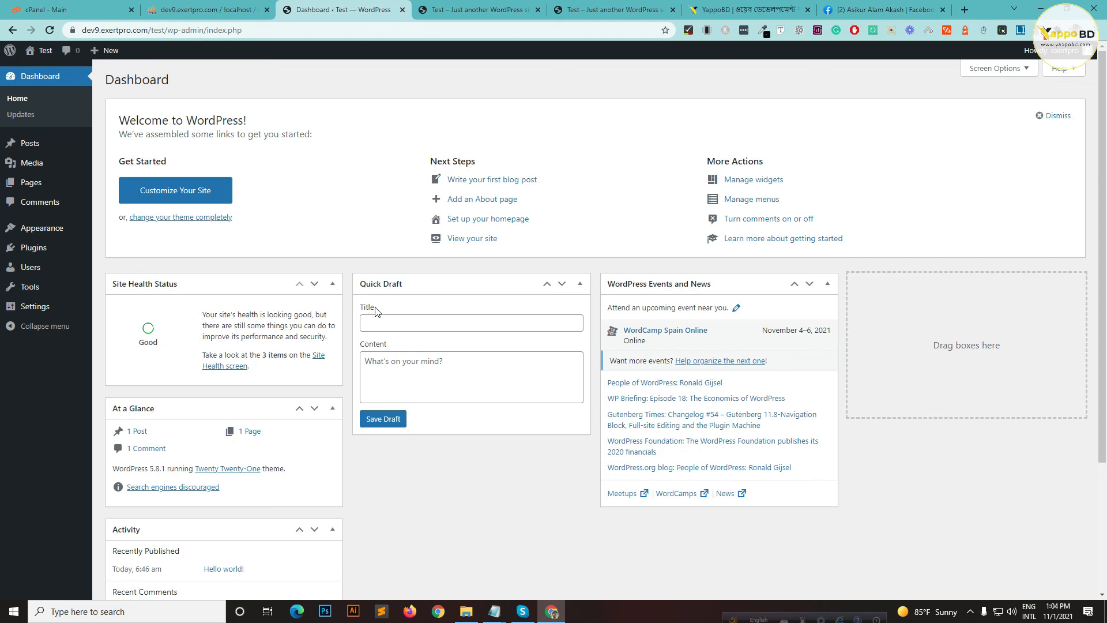
scroll(324, 289, down, 3)
scroll(317, 296, up, 3)
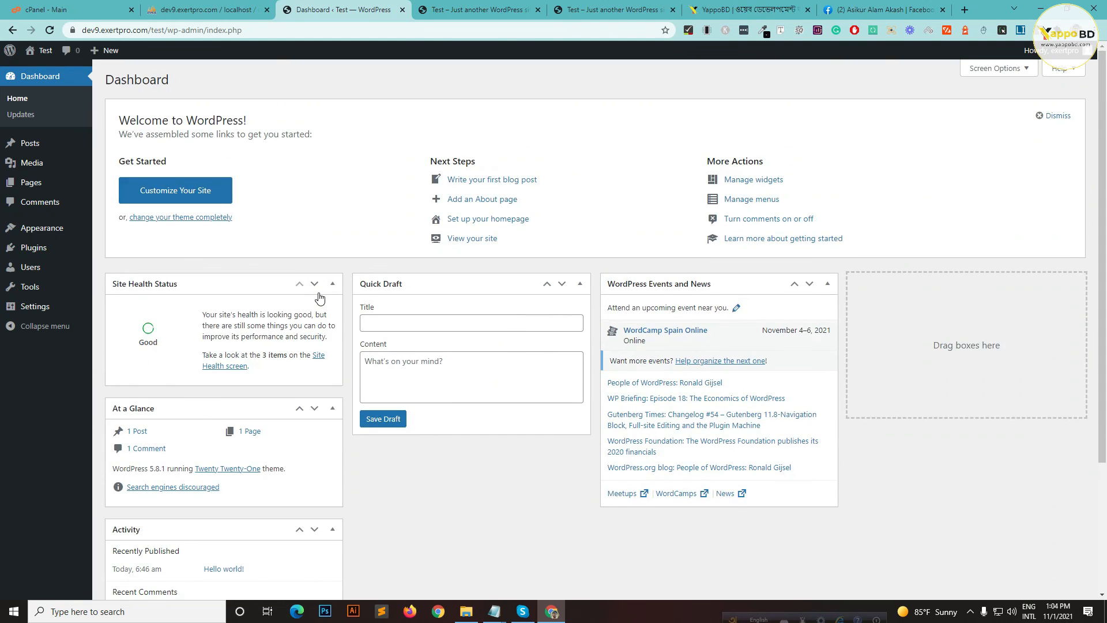